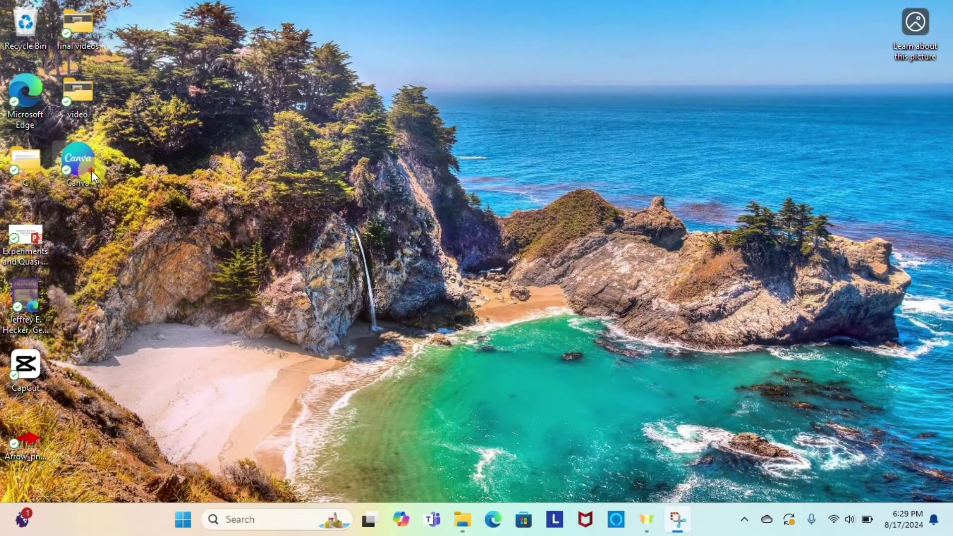
- Open the Canva desktop app and log in through the browser with the already signed-in account
double_click(88, 171)
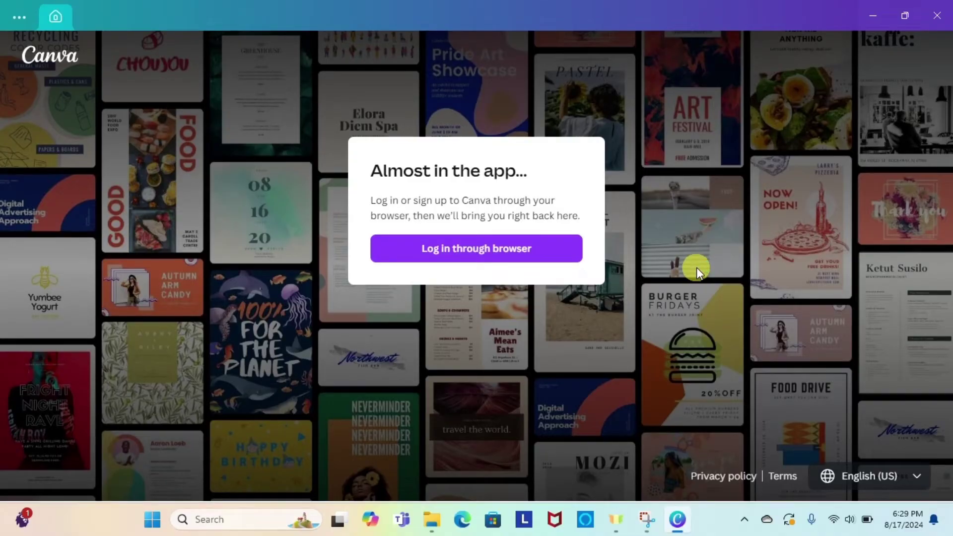
left_click(492, 251)
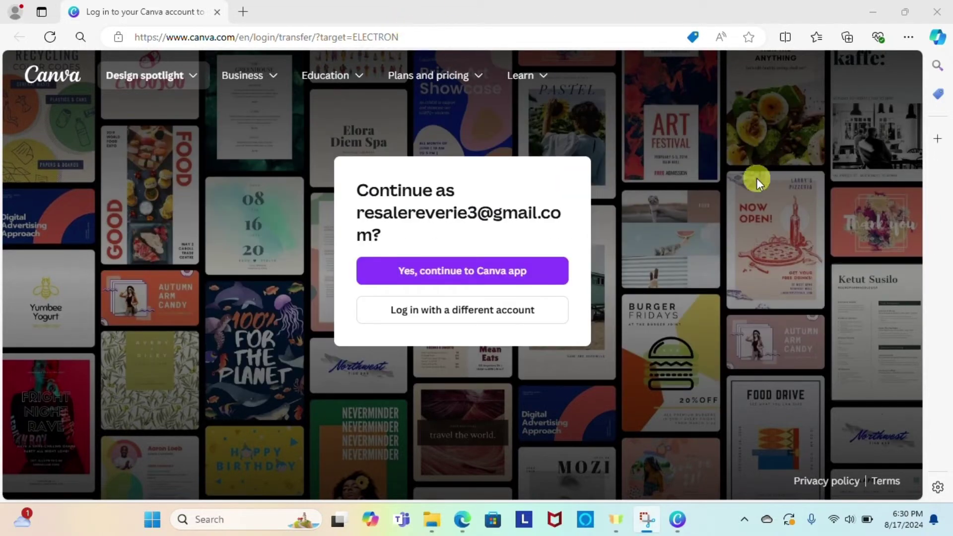
left_click(519, 272)
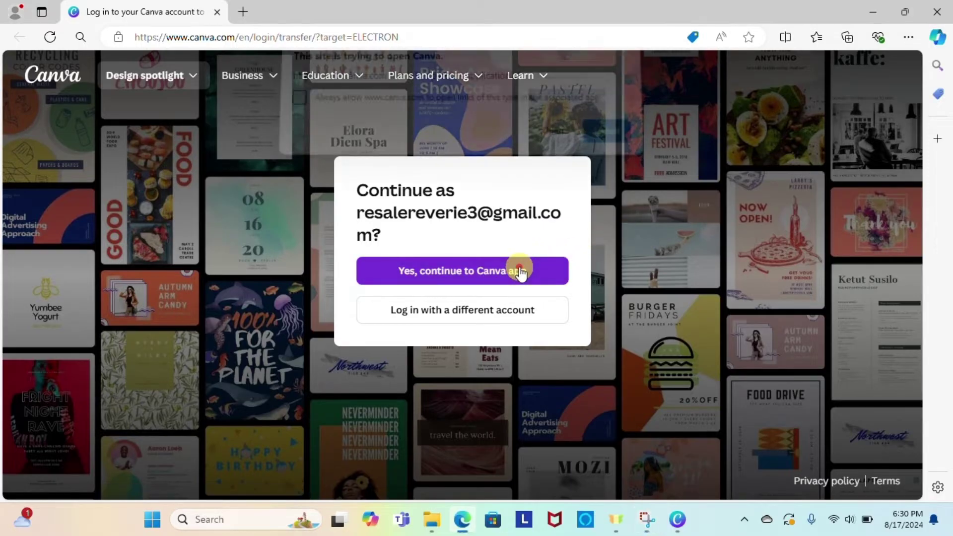
left_click(556, 142)
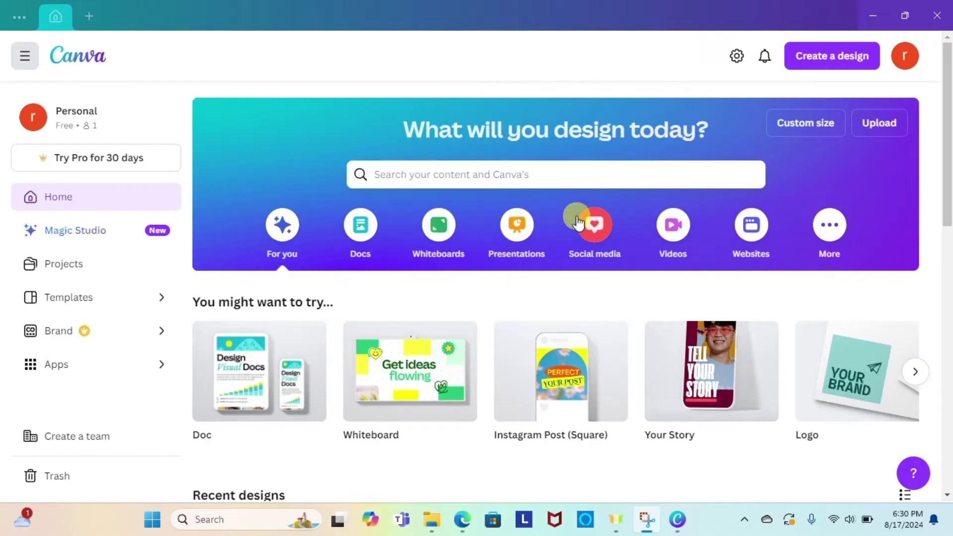
- Create a blank Instagram Post (Square) design, 1080 × 1080 px, from the social media formats
left_click(594, 243)
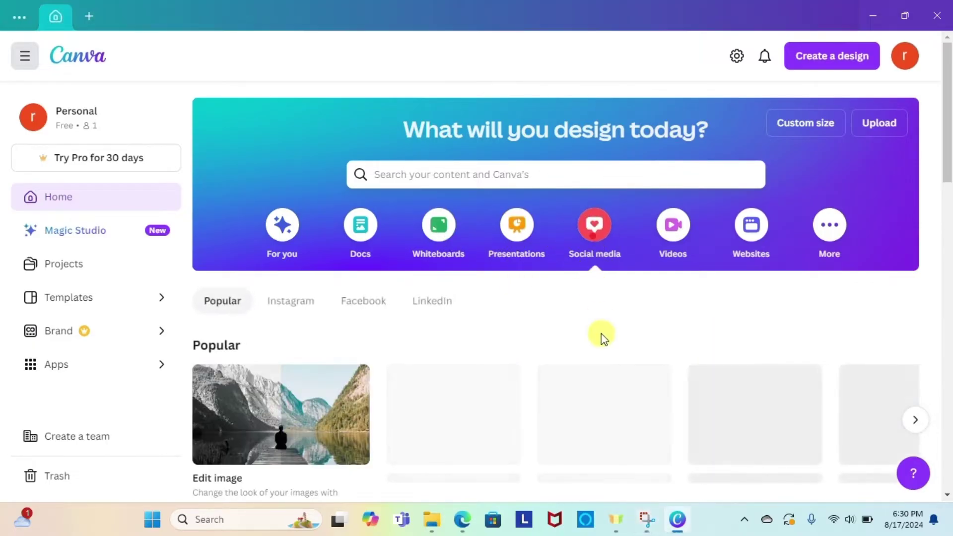
scroll(602, 337, "down", 1)
scroll(602, 337, "right", 2)
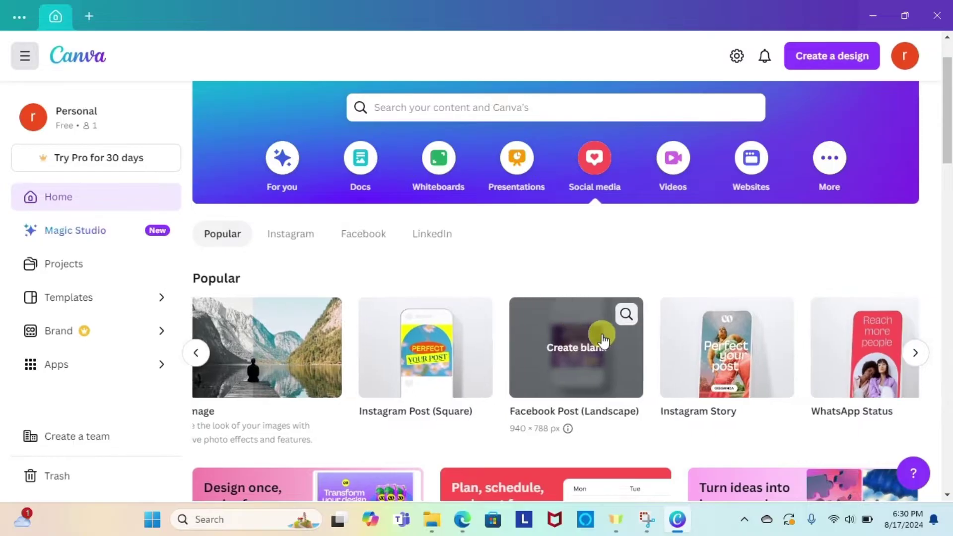
scroll(603, 340, "right", 1)
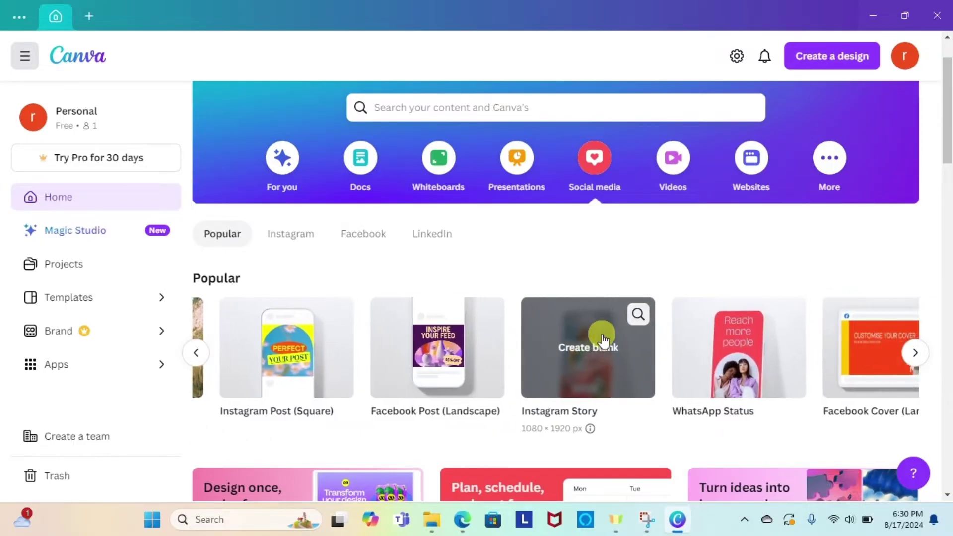
left_click(603, 341)
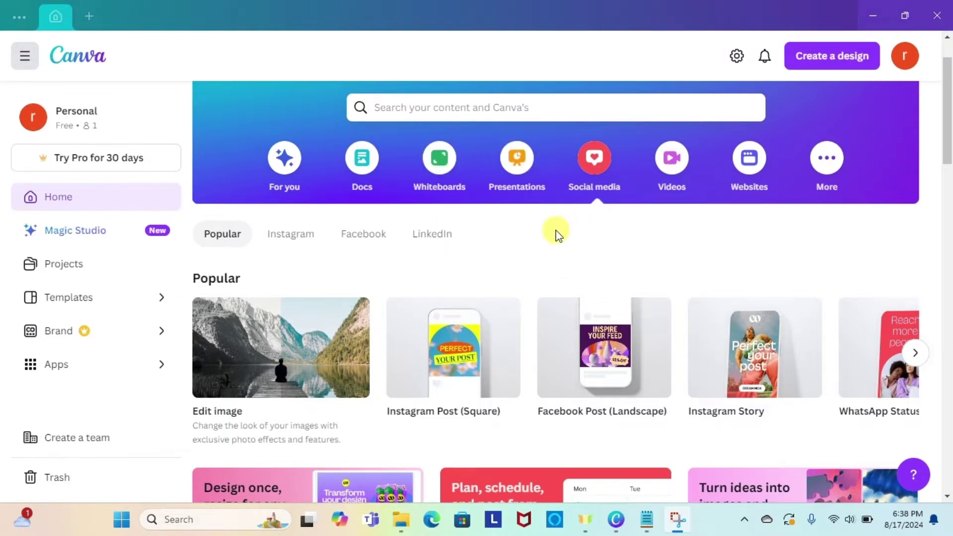
scroll(556, 234, "up", 2)
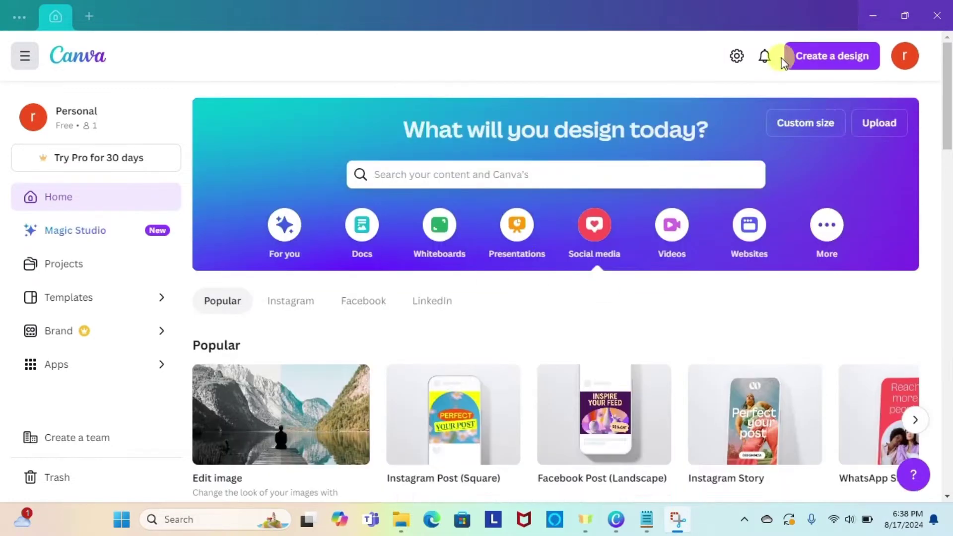
left_click(825, 126)
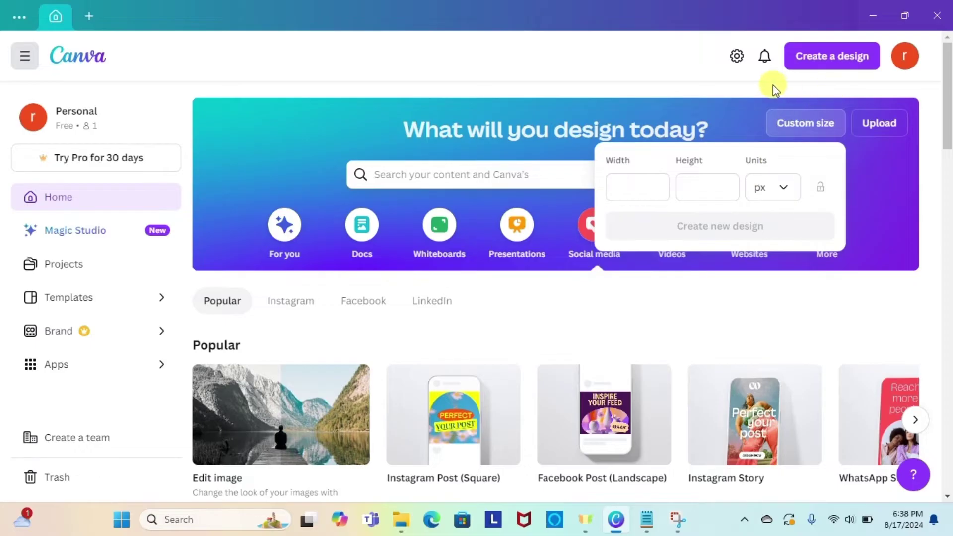
left_click(783, 122)
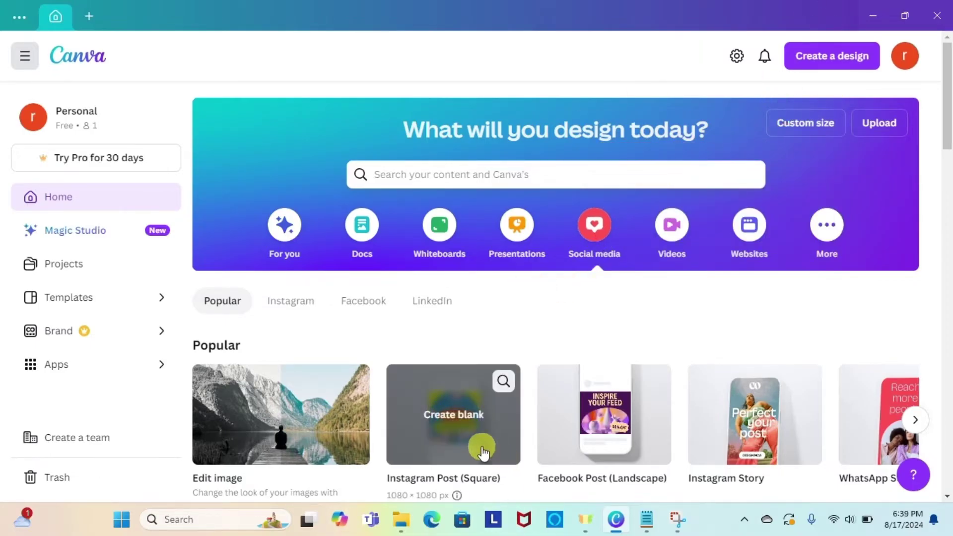
left_click(472, 435)
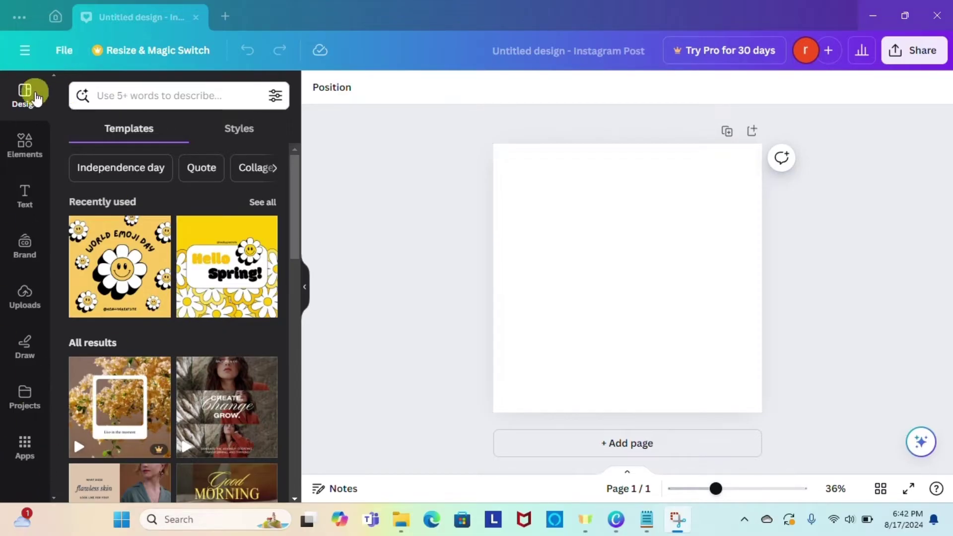
- Apply the recently used yellow Hello Spring daisy template to the blank page
left_click(26, 105)
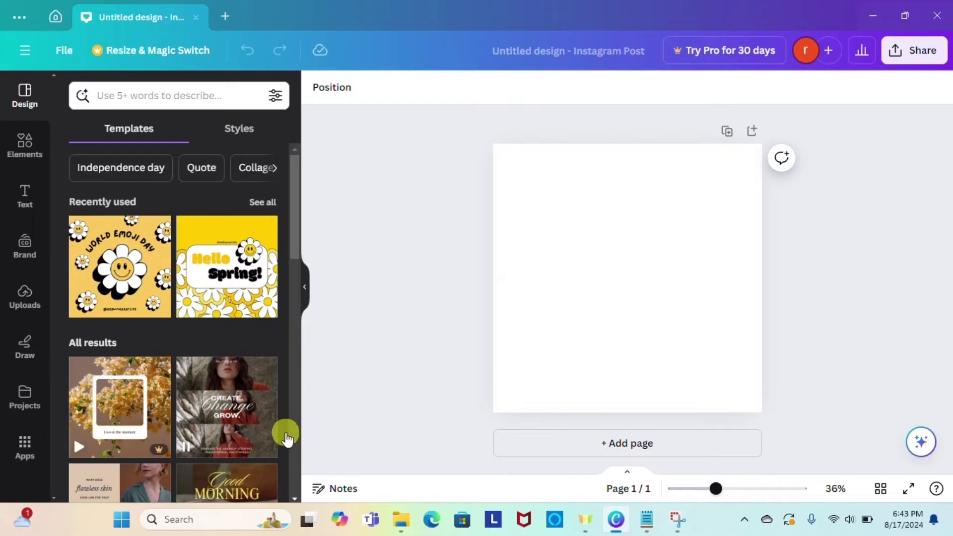
scroll(285, 434, "down", 1)
left_click(401, 28)
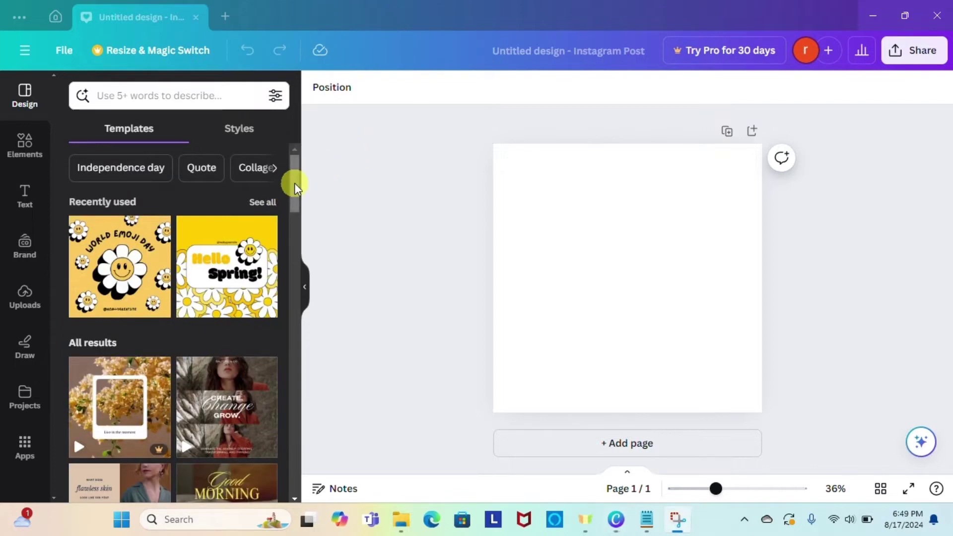
left_click(294, 184)
mouse_move(296, 186)
left_mouse_down()
mouse_move(293, 308)
mouse_move(299, 170)
left_mouse_up()
scroll(167, 268, "down", 3)
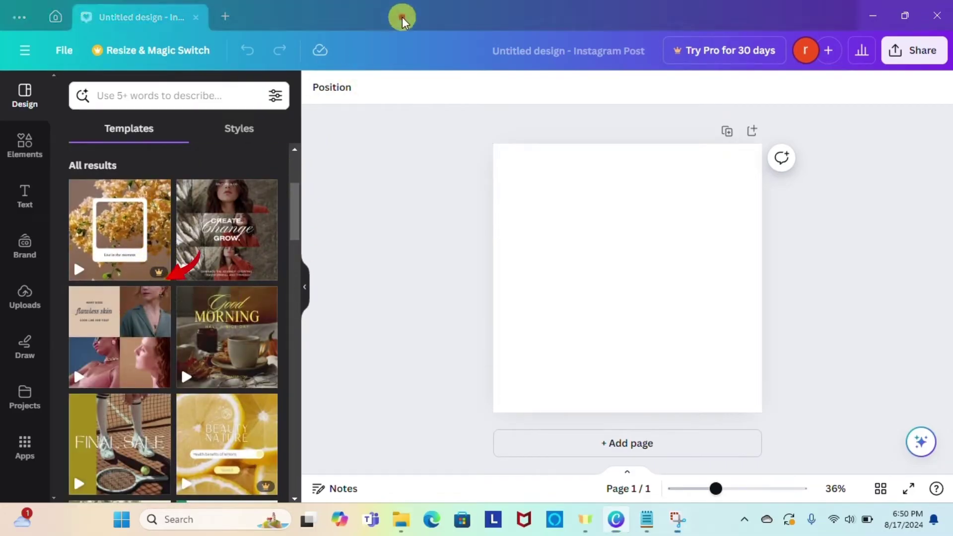
mouse_move(168, 263)
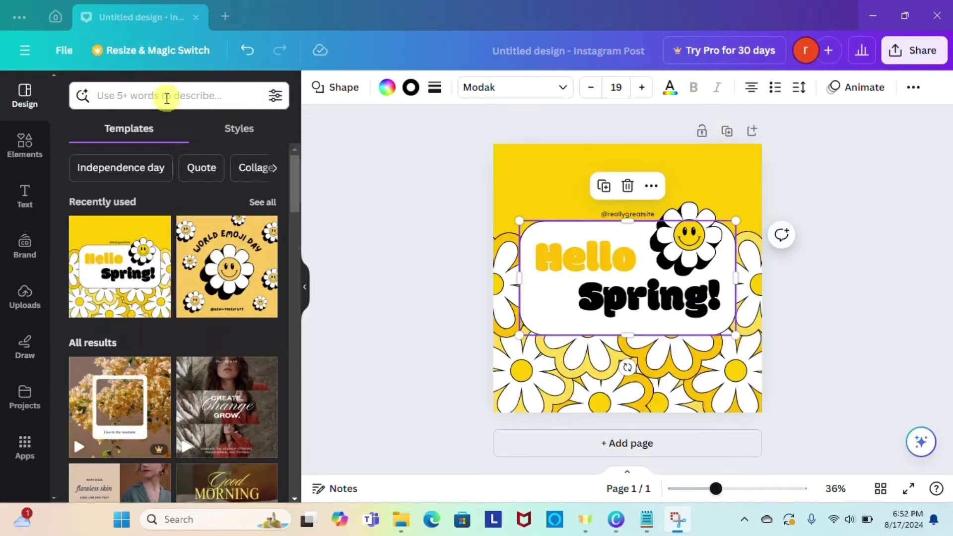
left_click(168, 96)
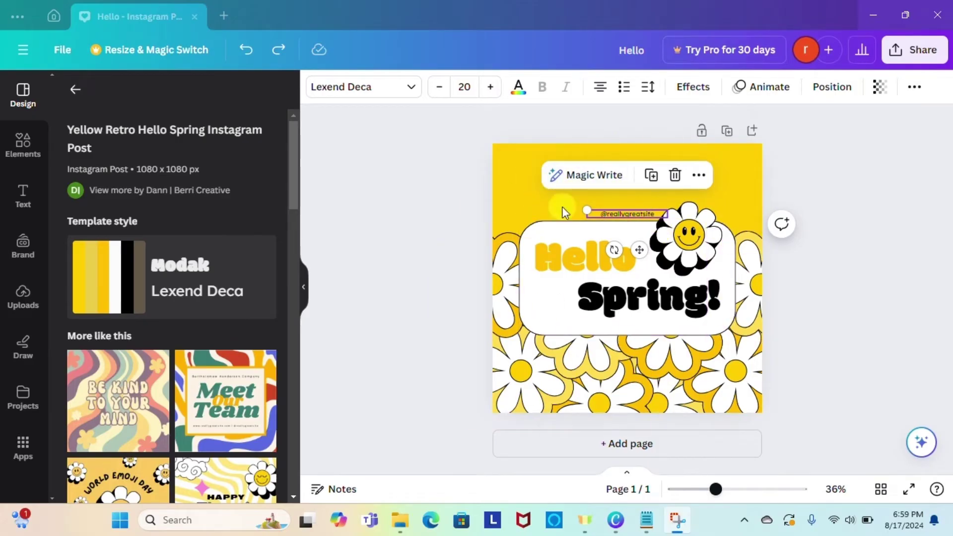
key("ctrl+y")
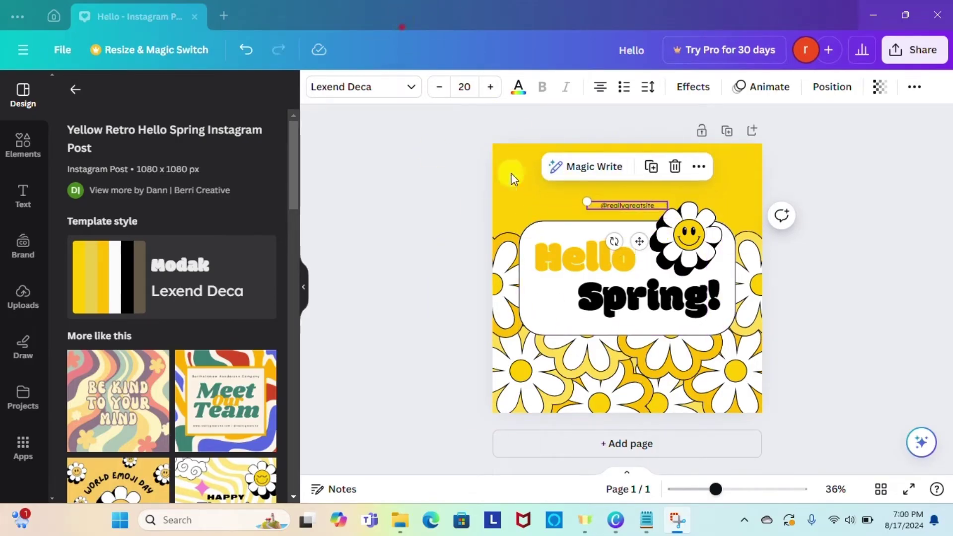
double_click(660, 205)
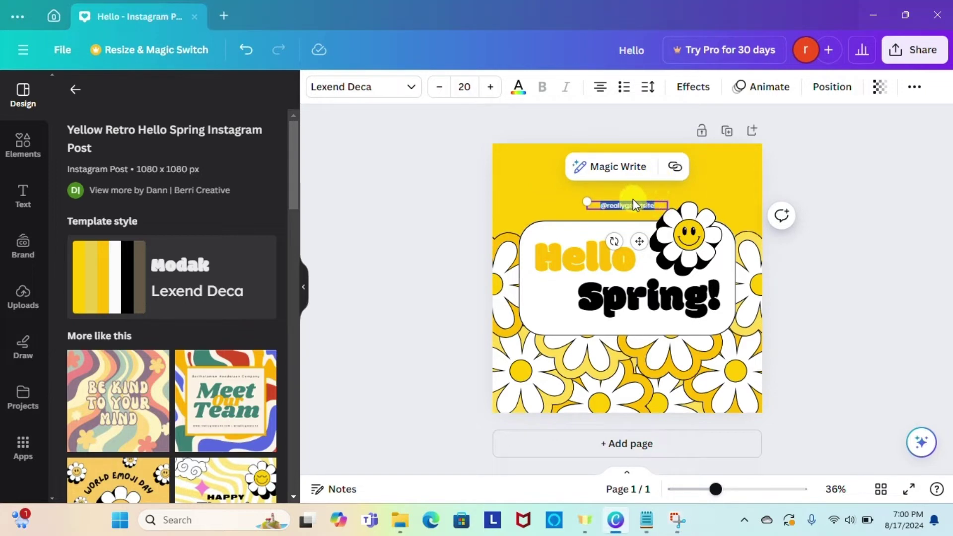
left_click(611, 265)
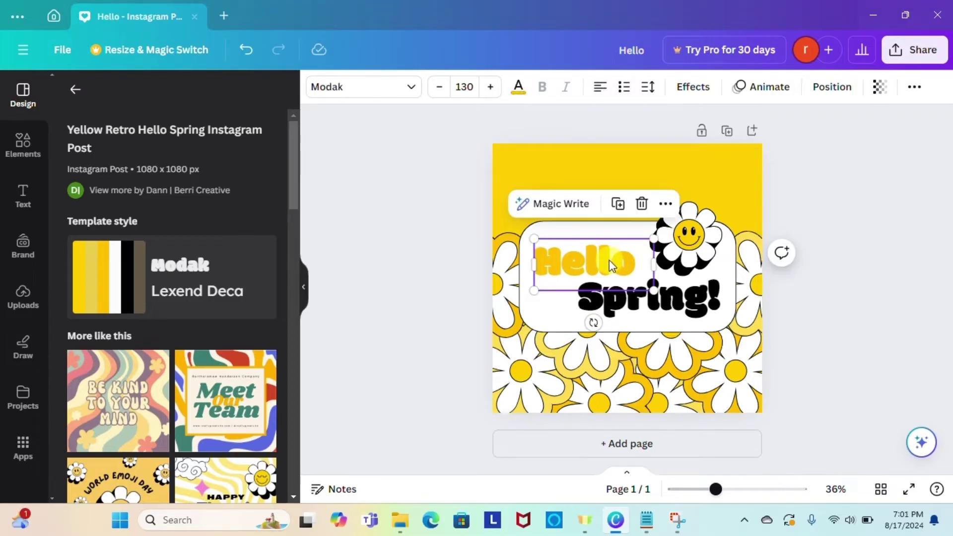
- Replace "Hello" with "How to use" scaled down to fit the white box, and replace "Spring!" with "canva"
double_click(641, 259)
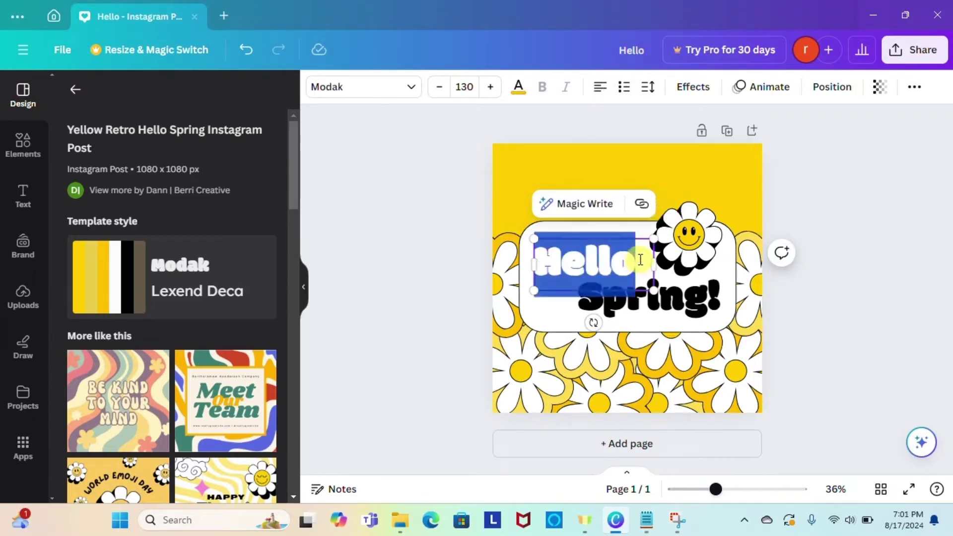
type("How to use")
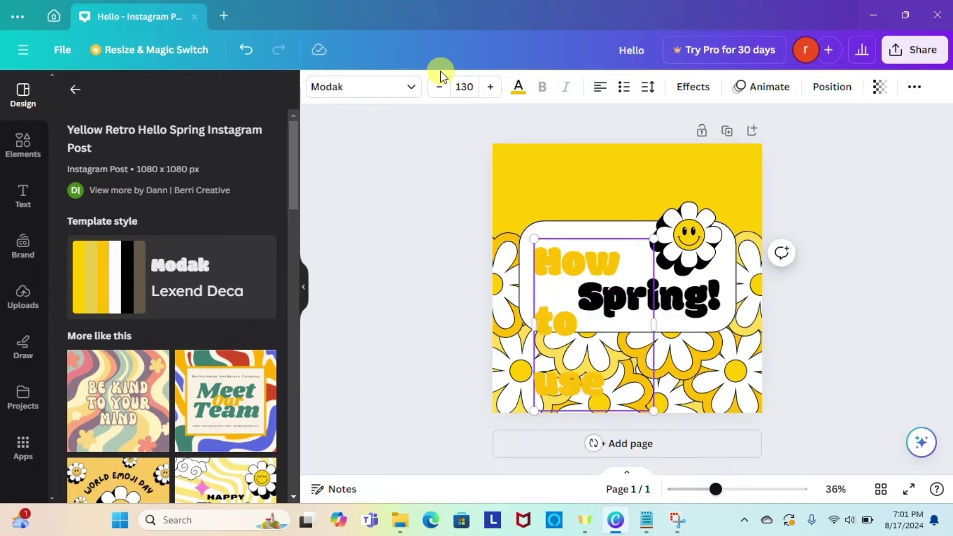
left_click_drag(650, 410, 576, 321)
double_click(645, 297)
type("canva")
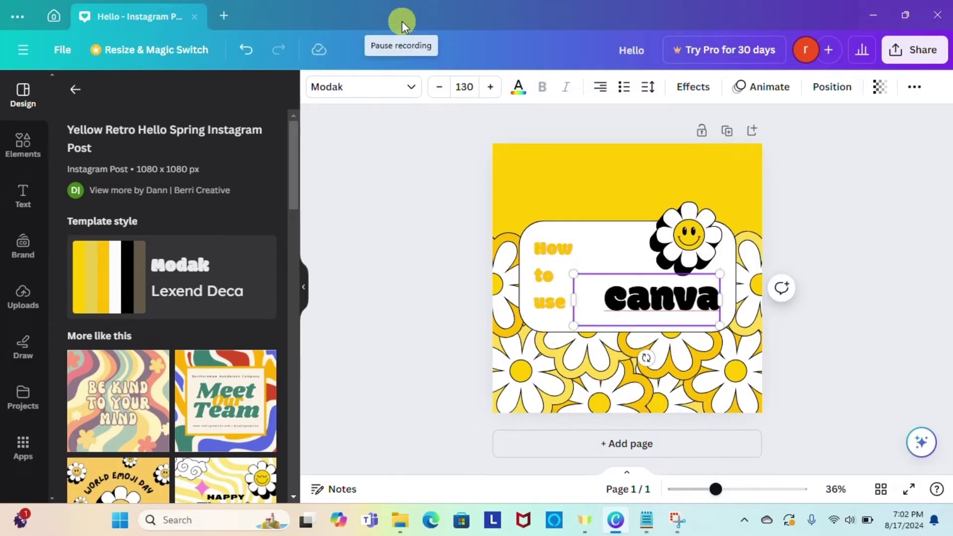
- Reposition the "How to use" and "canva" texts inside the white box and shift the smiling daisy slightly up and outward
left_click(551, 278)
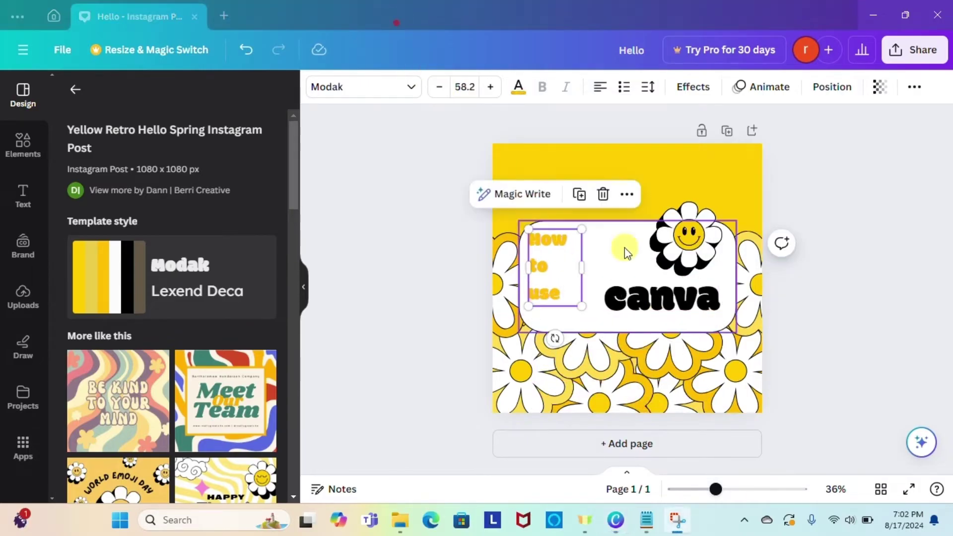
left_click_drag(547, 273, 553, 272)
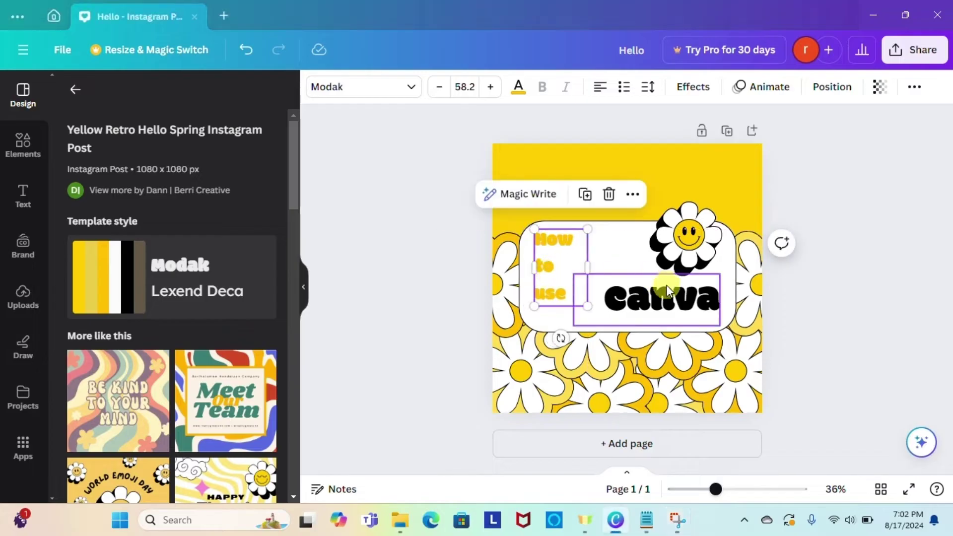
left_click_drag(665, 298, 647, 305)
left_click_drag(692, 211, 701, 206)
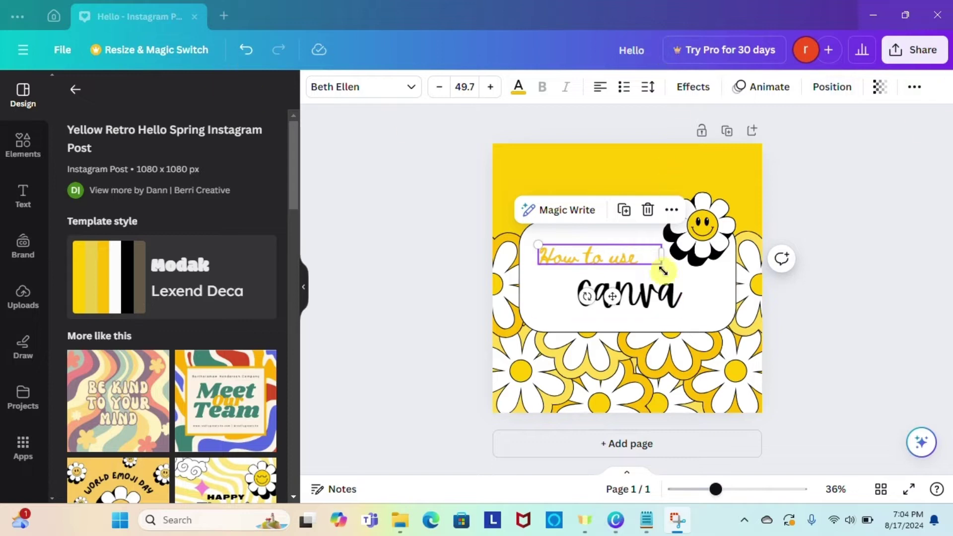
left_click(627, 293)
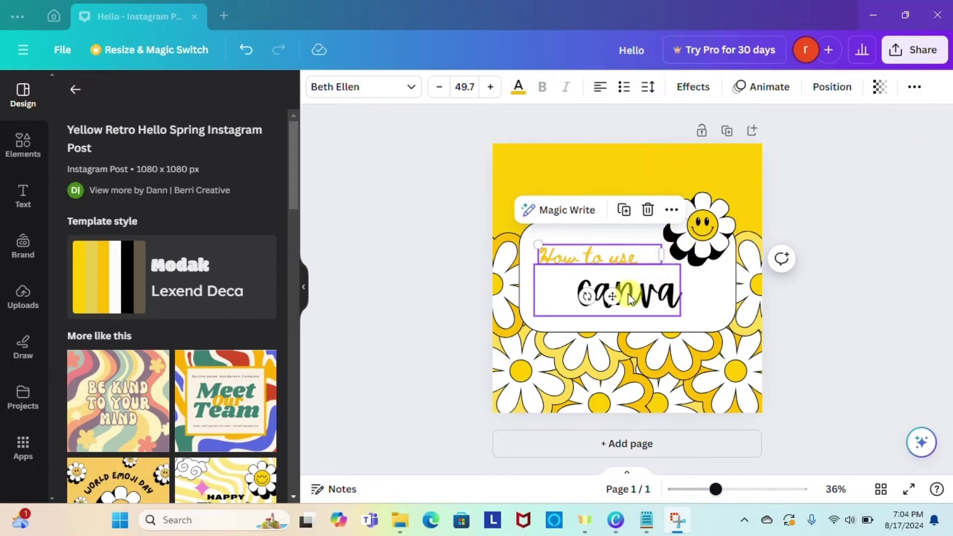
- Search the elements for "sun" and limit the results to graphics
left_click(24, 144)
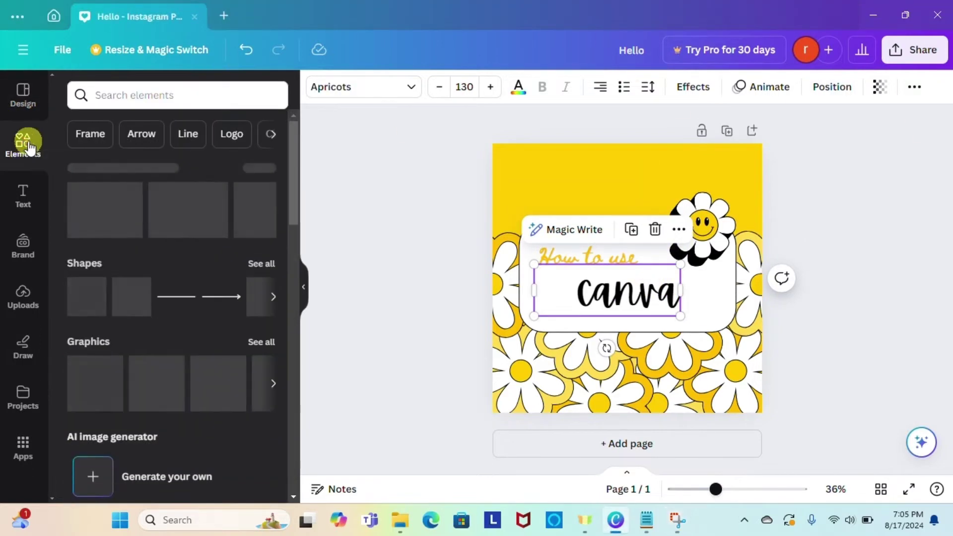
left_click(141, 95)
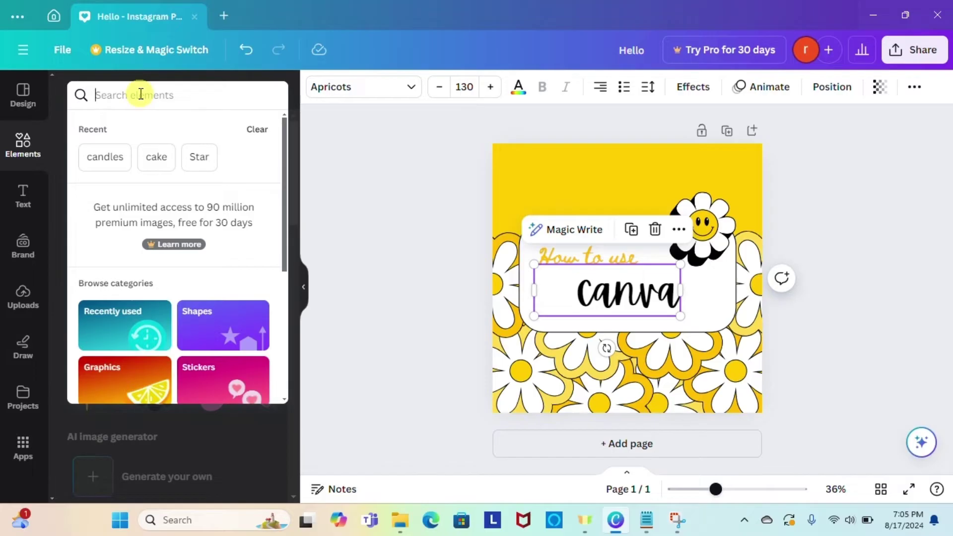
type("sun")
key("Return")
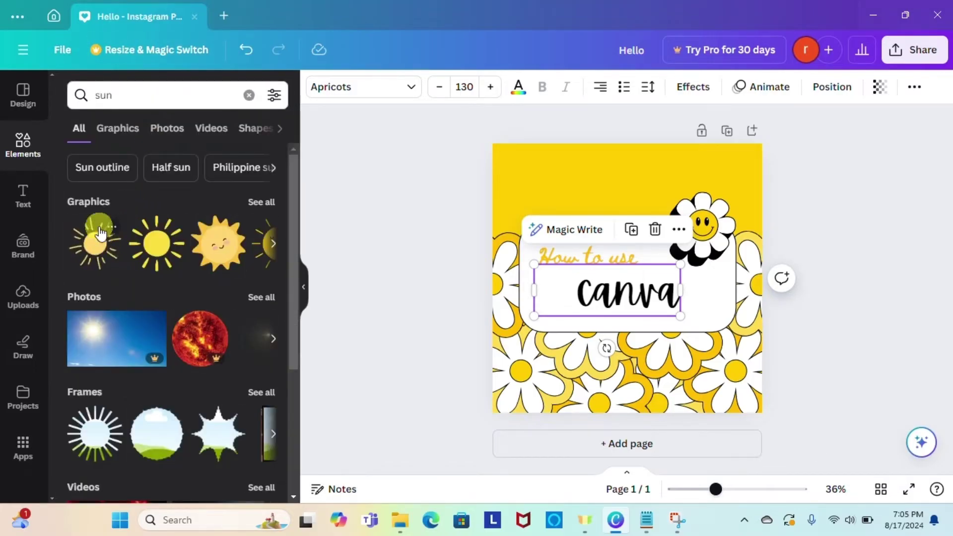
left_click(125, 129)
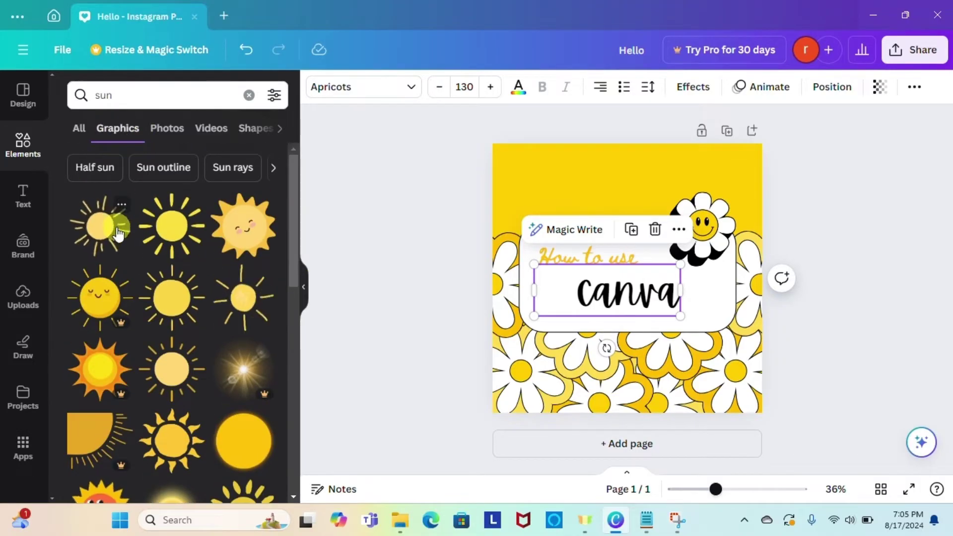
- Insert the pale hand-drawn sun graphic, scale it down and place it in the page's upper-left corner
left_click(116, 233)
left_click_drag(691, 259, 631, 189)
left_click_drag(675, 311, 606, 245)
left_click_drag(528, 176, 518, 181)
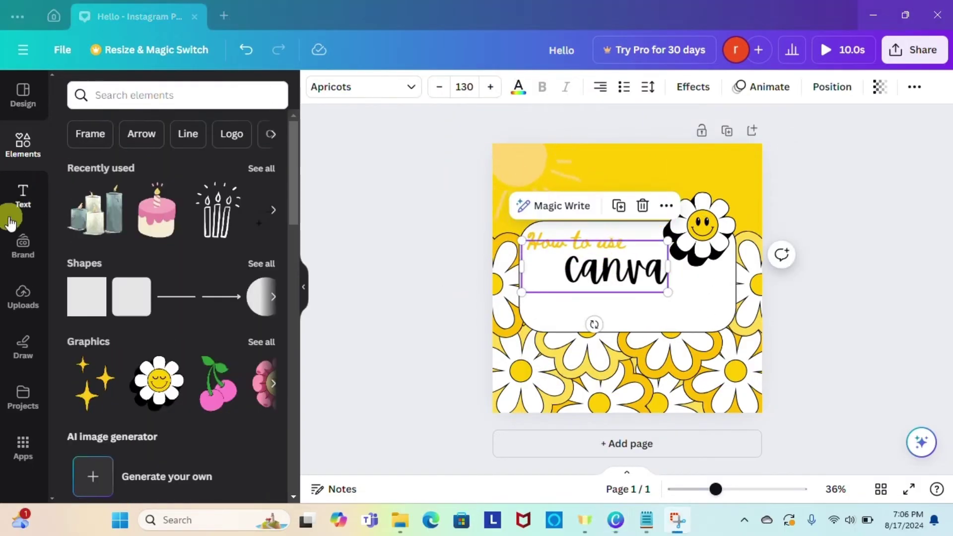
- Add a subheading text box below "canva" in the white box and enter "on Computer" as its text
left_click(17, 191)
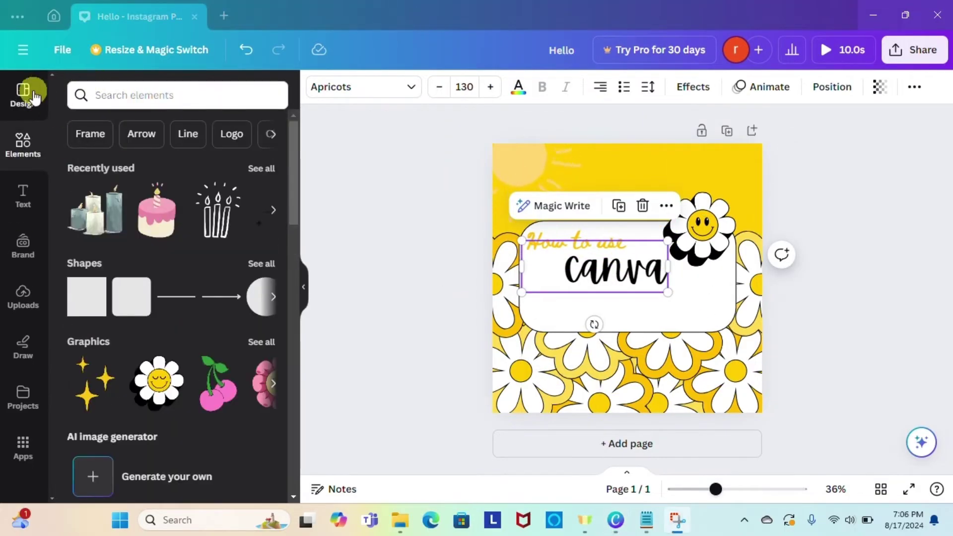
left_click(22, 195)
left_click(230, 291)
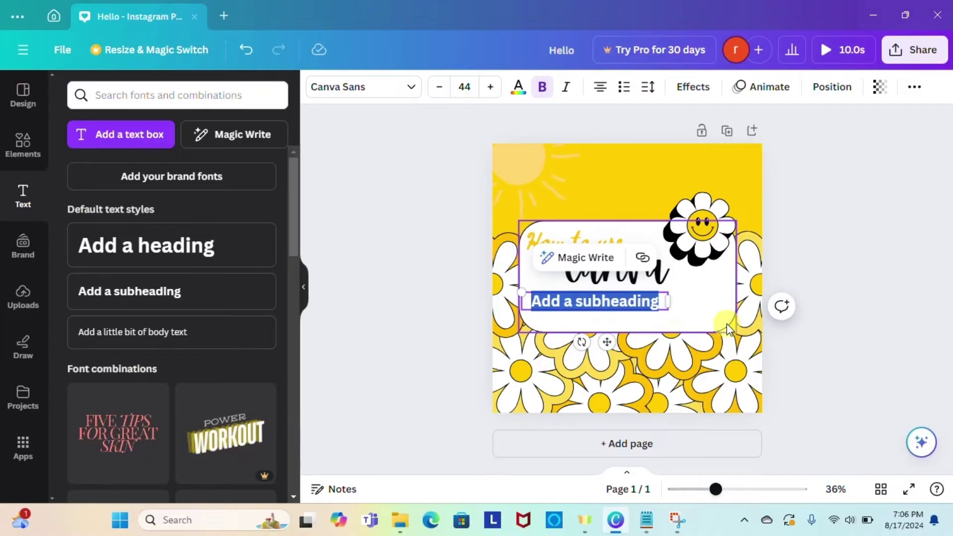
type("on Compute")
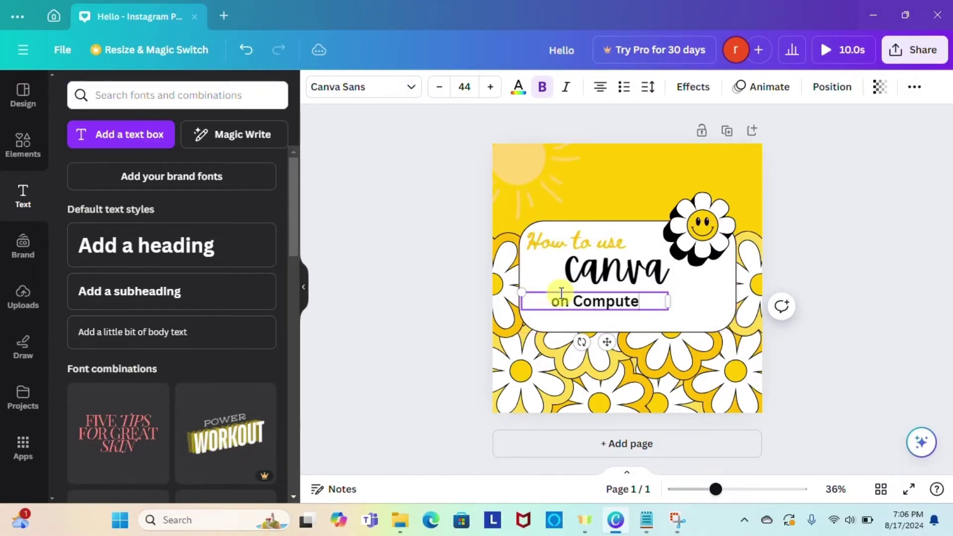
- Set the "on Computer" subheading in the Apricots handwriting font and colour it purple
left_click(157, 250)
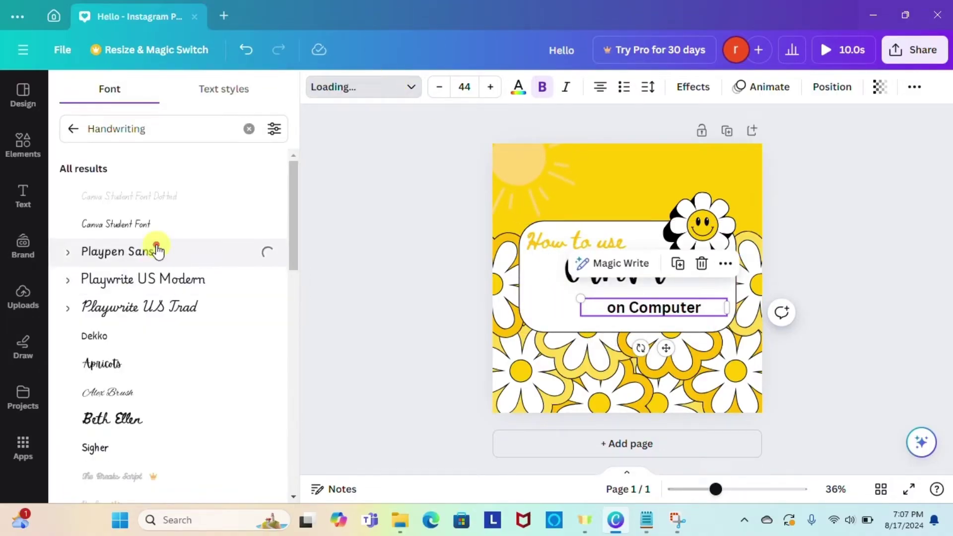
left_click(102, 364)
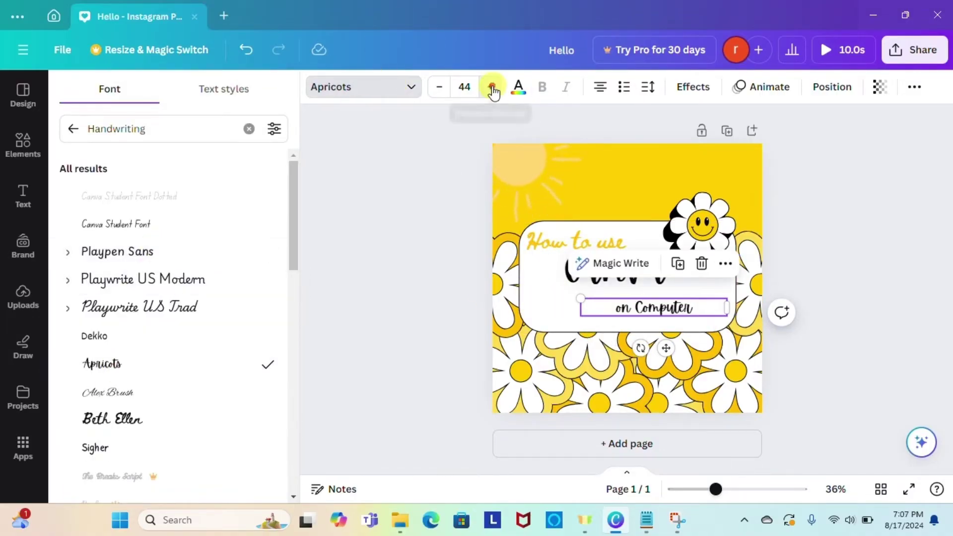
left_click(518, 87)
left_click(225, 415)
left_click(609, 287)
left_click(476, 243)
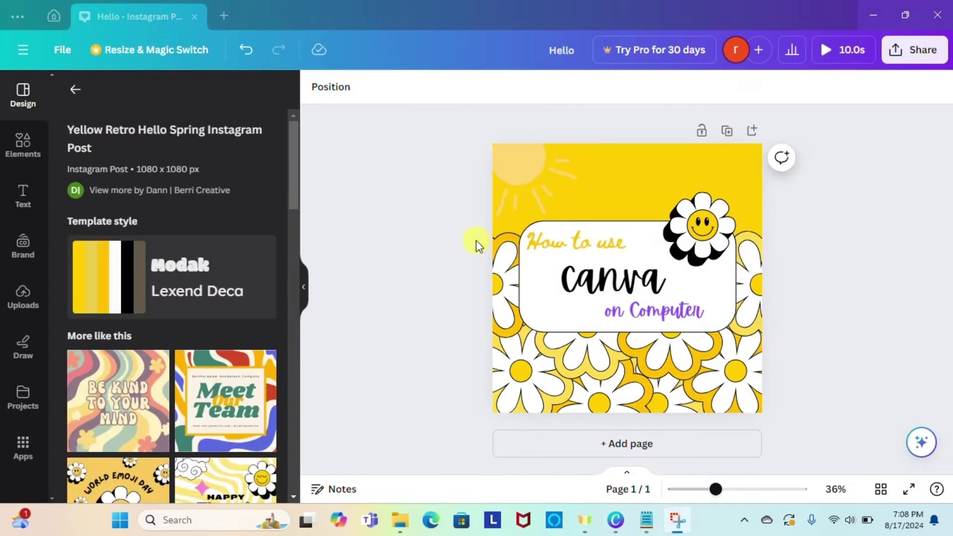
- Add the recently used audio track "Shifting Synth Beats" to the design and show the page durations in the timeline
left_click(34, 149)
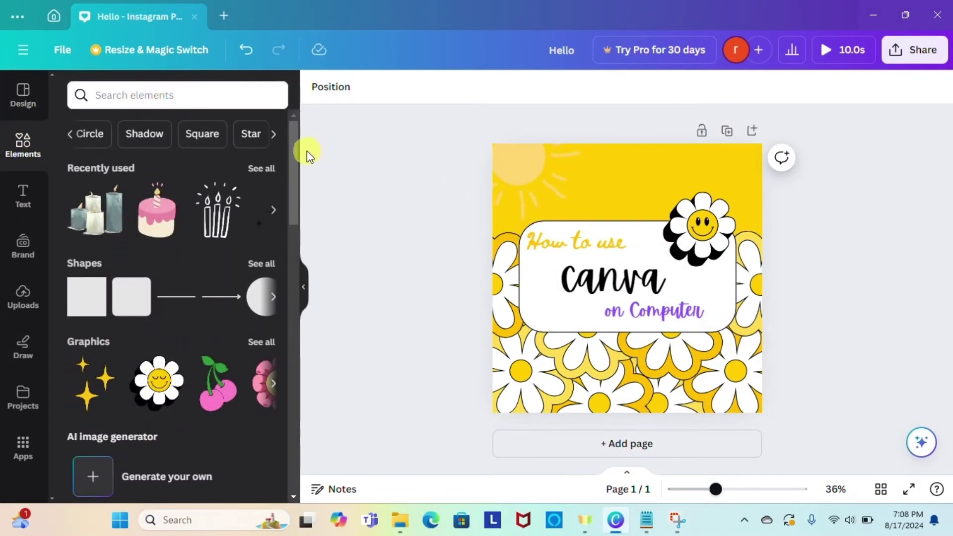
left_click_drag(292, 163, 299, 340)
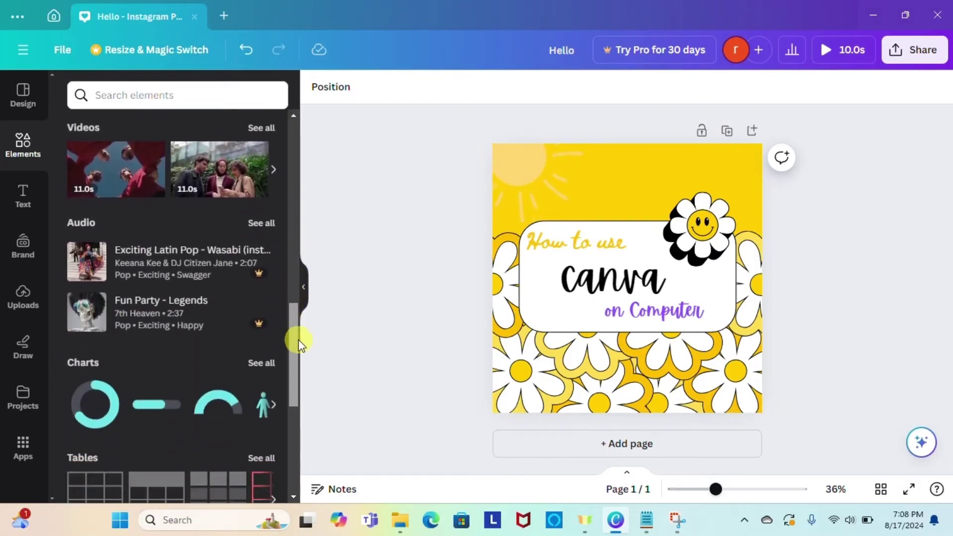
left_click(256, 224)
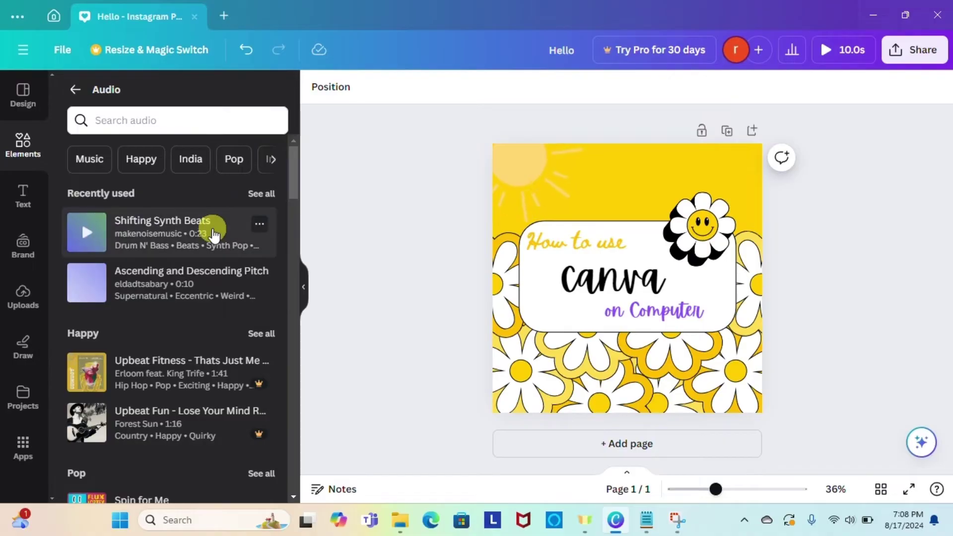
left_click(214, 233)
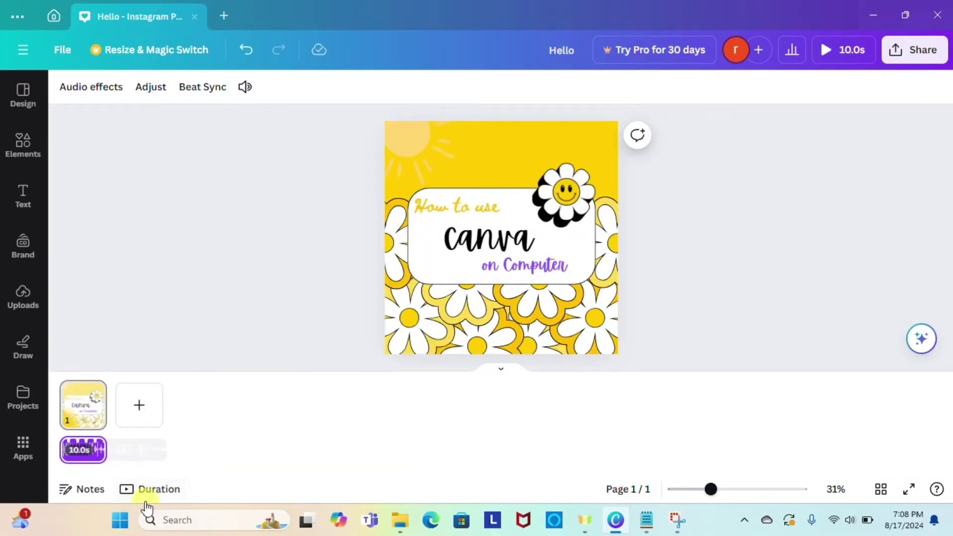
left_click(152, 490)
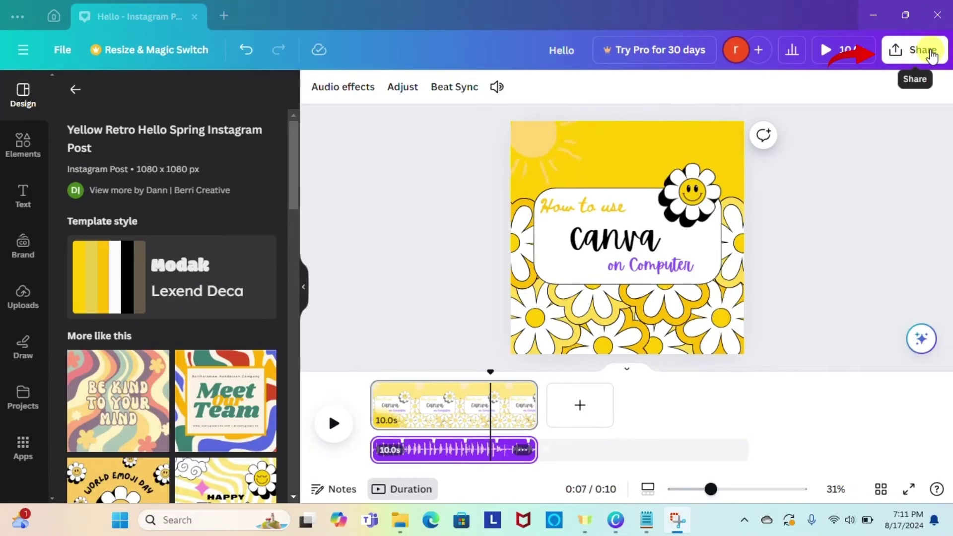
- Download the finished design as an MP4 video
left_click(923, 49)
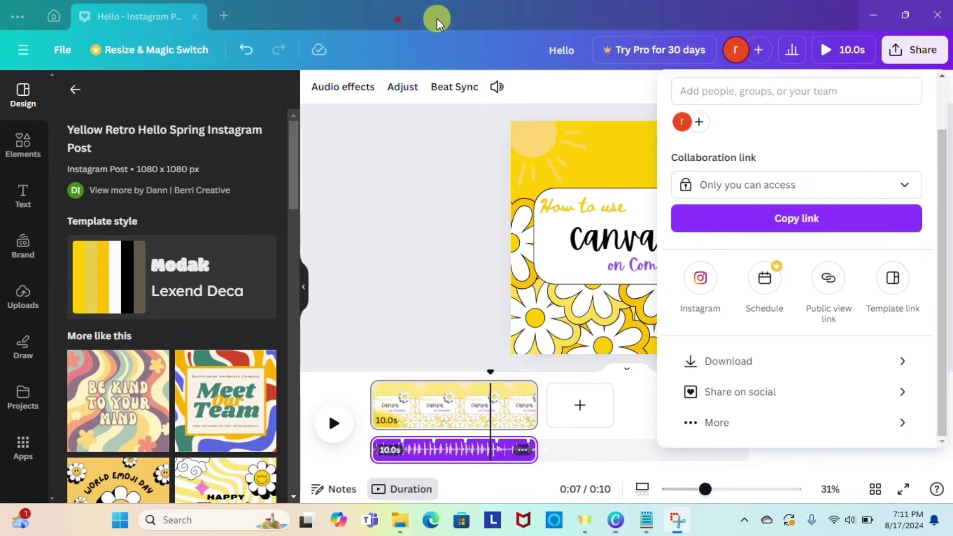
mouse_move(943, 183)
left_mouse_down()
mouse_move(943, 129)
mouse_move(944, 179)
left_mouse_up()
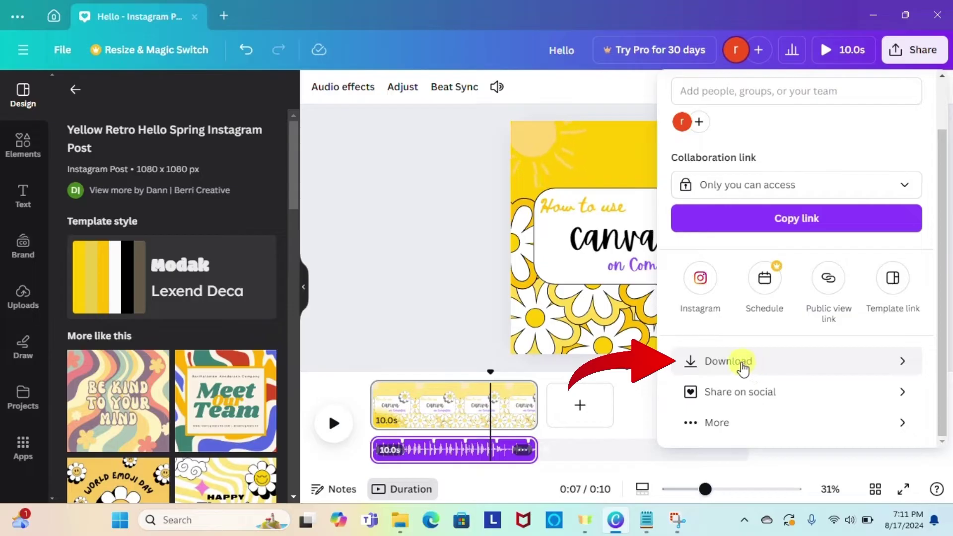
left_click(742, 365)
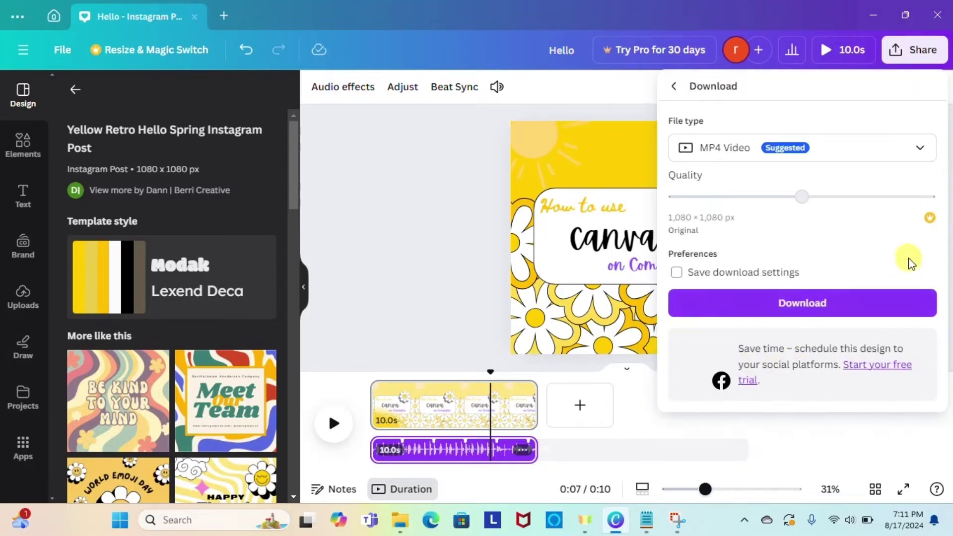
left_click(919, 153)
left_click(854, 396)
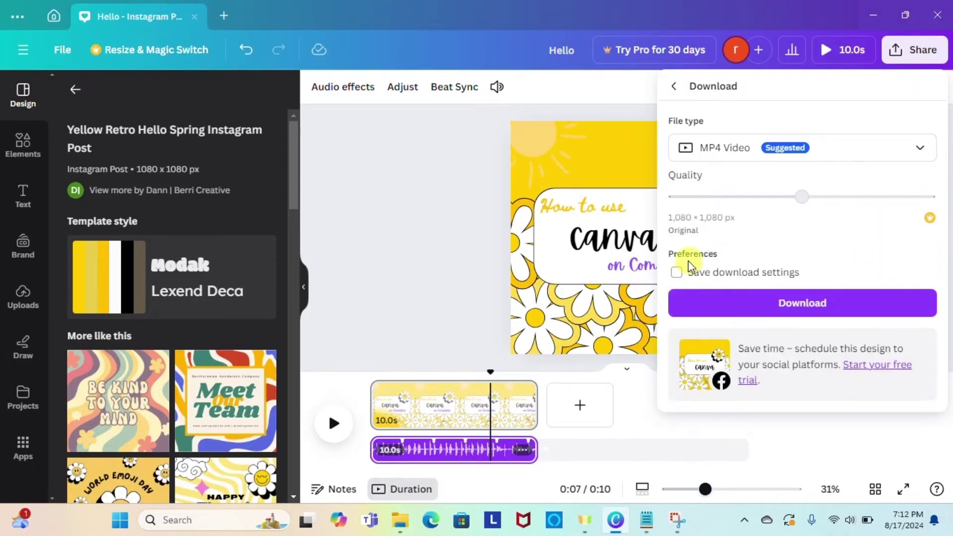
left_click(789, 302)
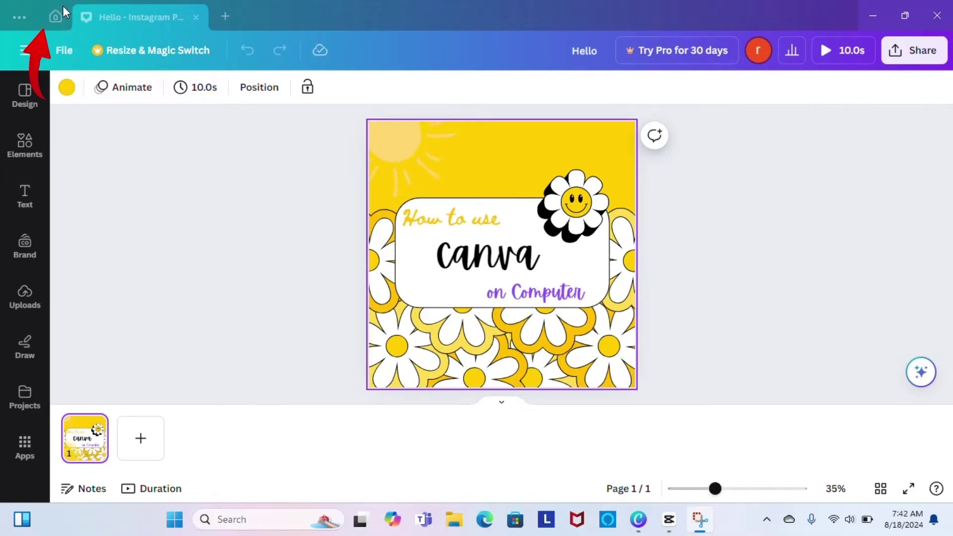
- Create a new custom-size blank design 1100 px wide and 1080 px high from the home page
left_click(58, 19)
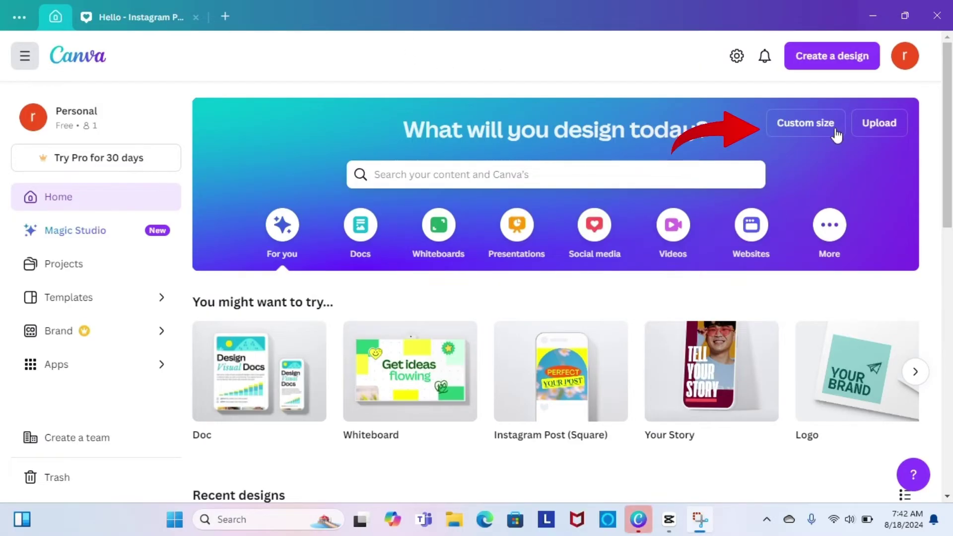
left_click(803, 125)
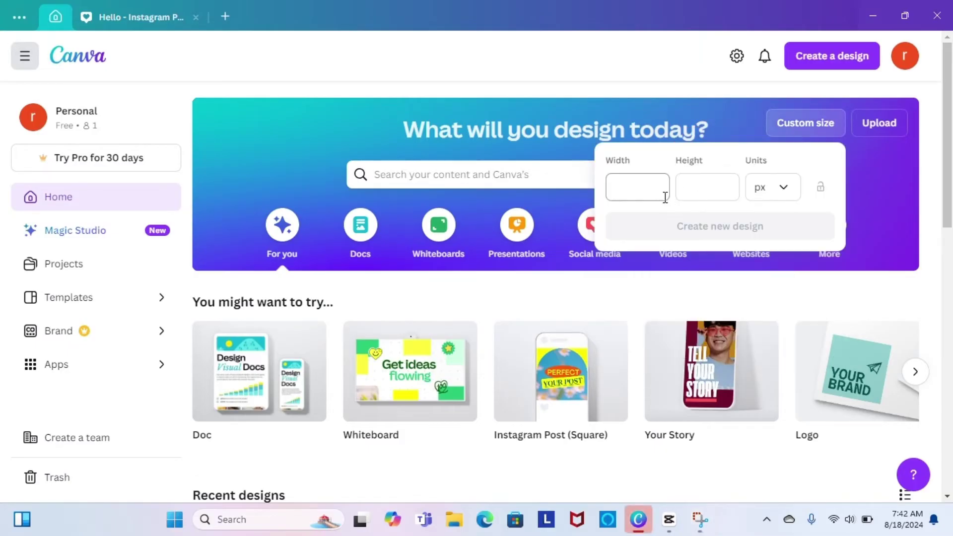
left_click(628, 193)
type("1100")
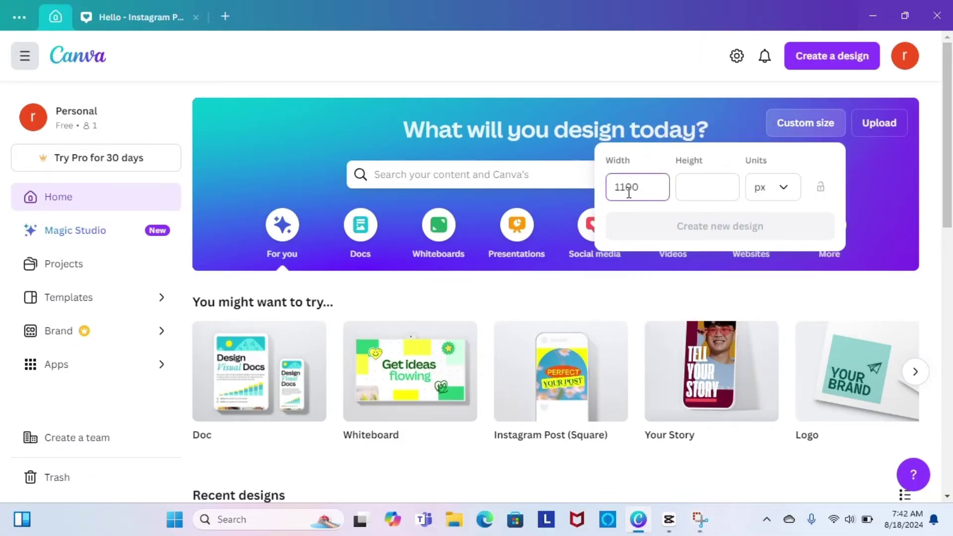
key("Tab")
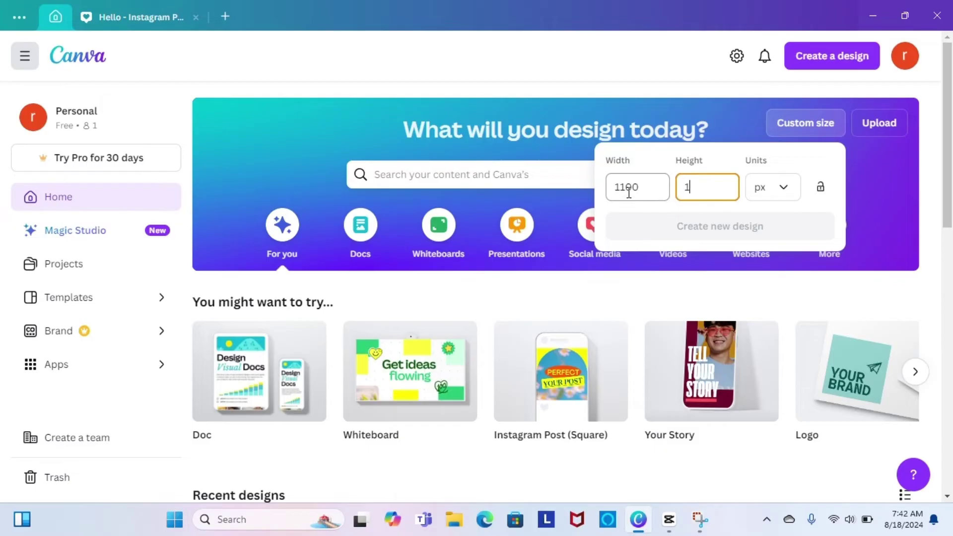
type("1080")
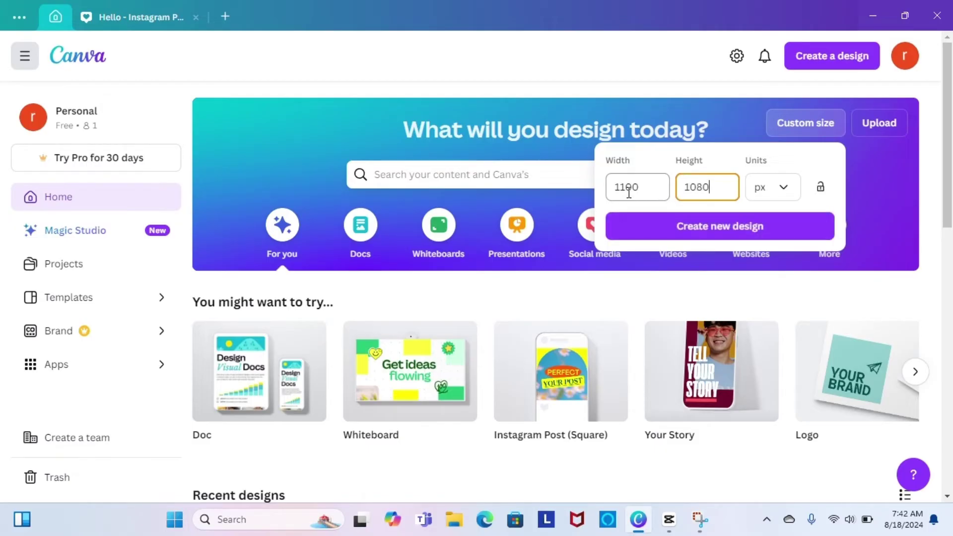
left_click(784, 196)
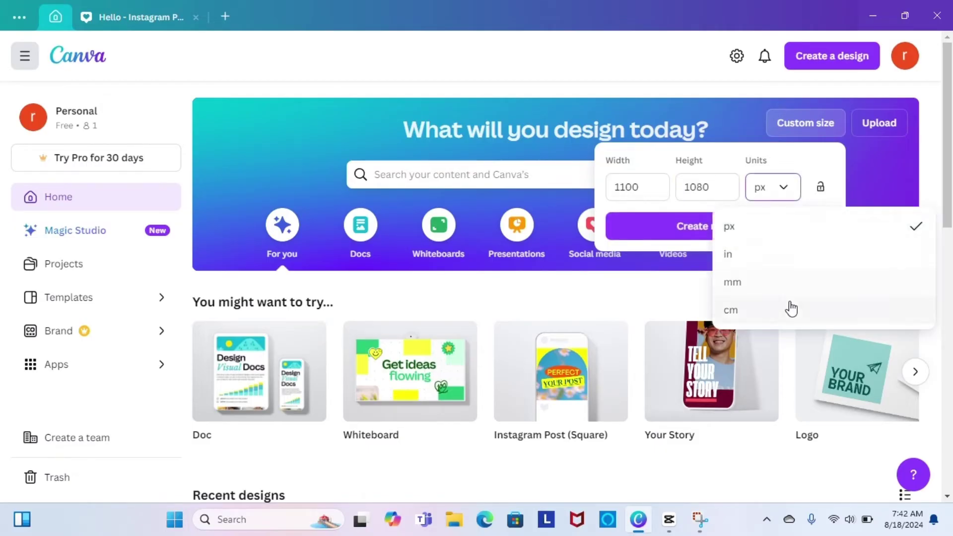
left_click(793, 188)
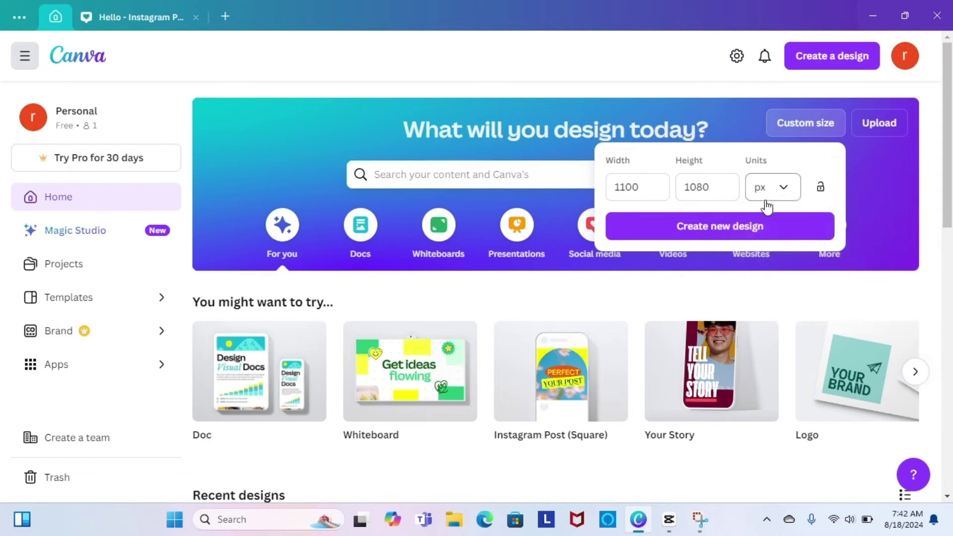
left_click(758, 229)
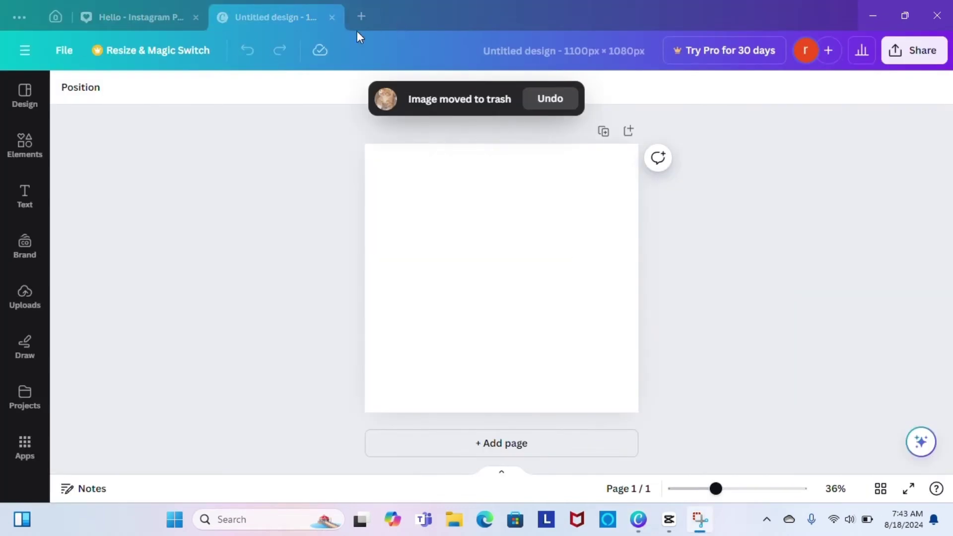
- Upload the orange kitten photo from the Camera Roll folder and insert it on the blank page
left_click(30, 308)
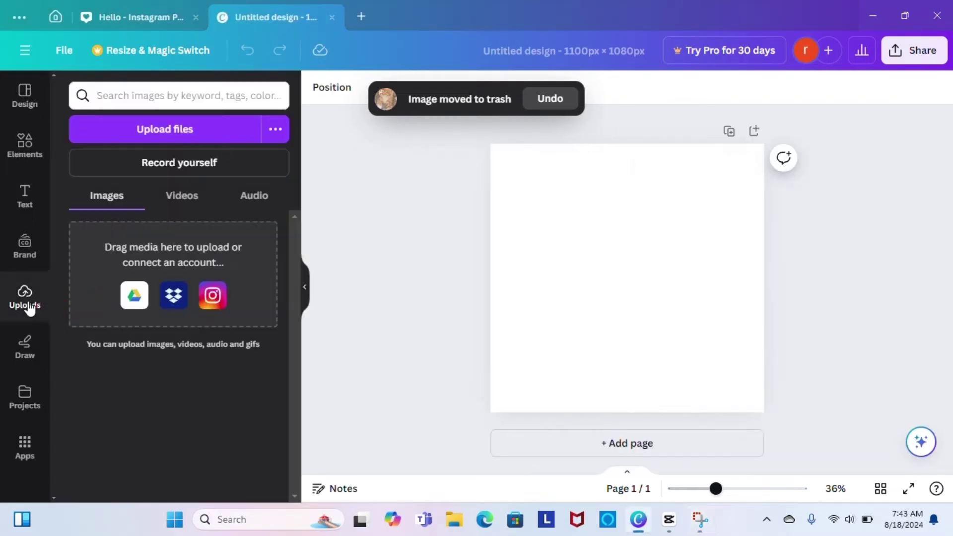
left_click(167, 131)
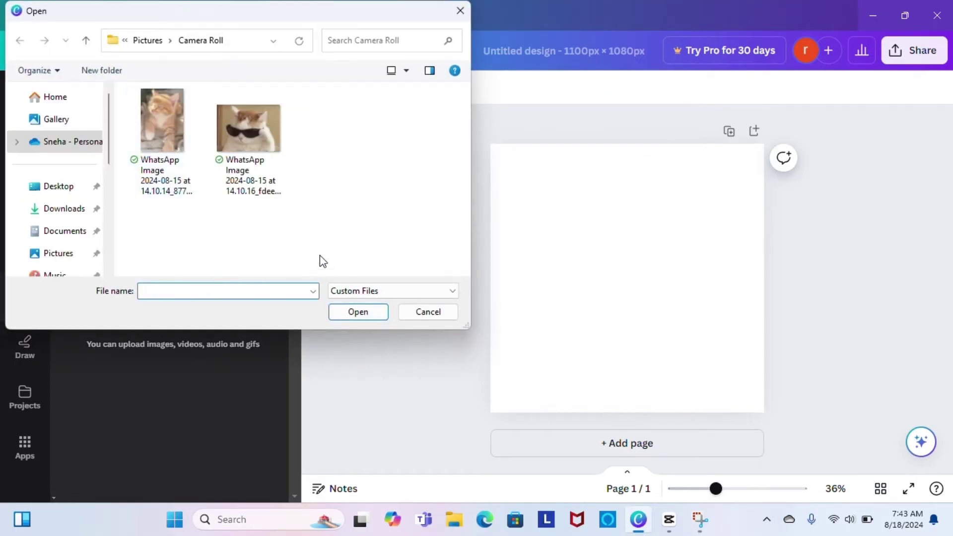
left_click(157, 158)
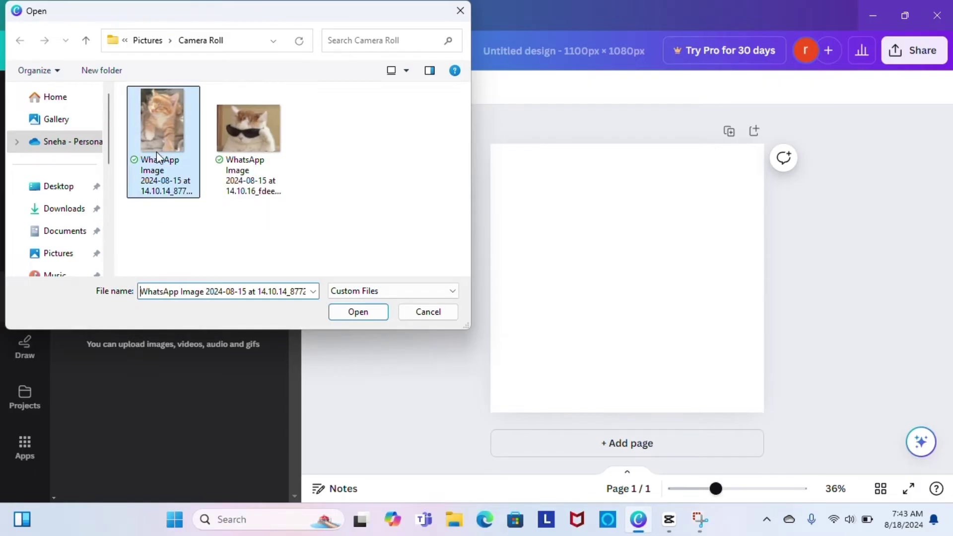
left_click(354, 315)
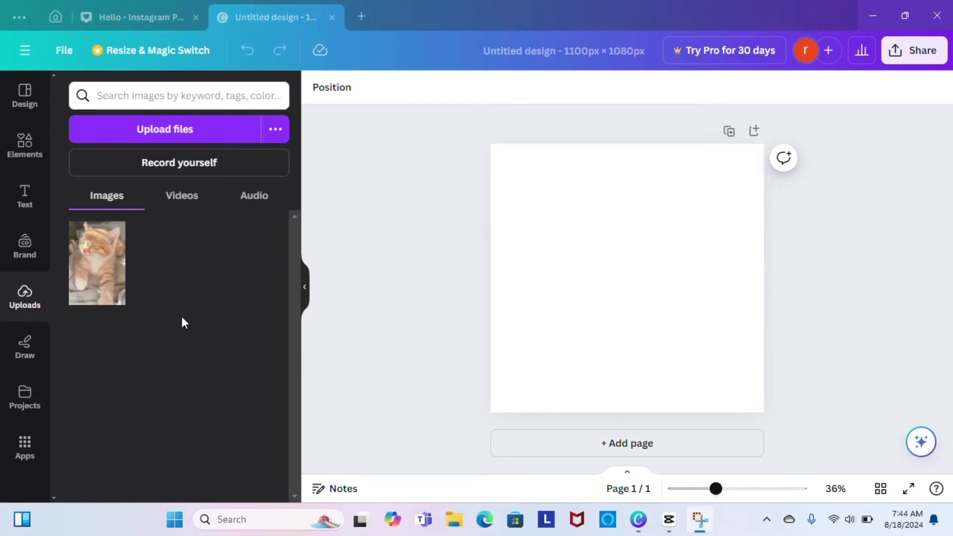
left_click(115, 301)
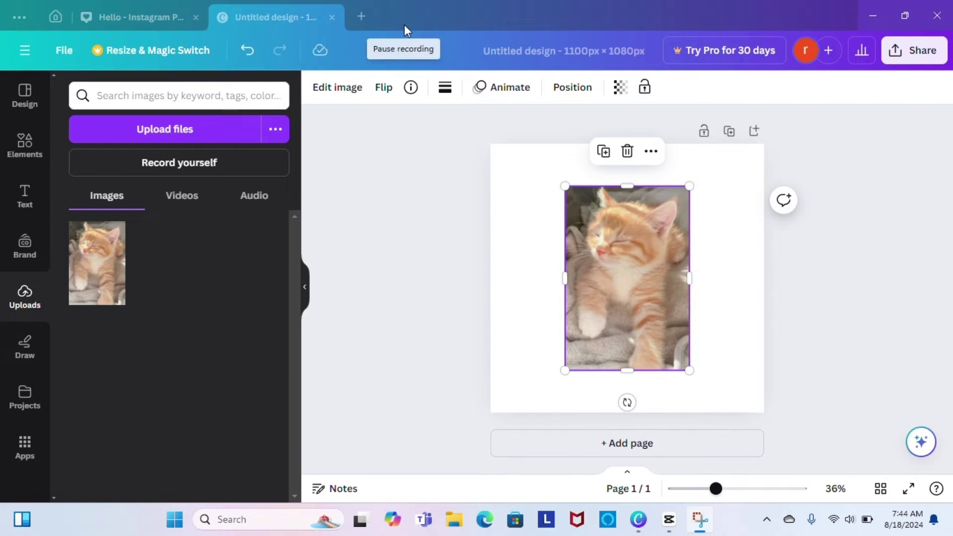
key("Escape")
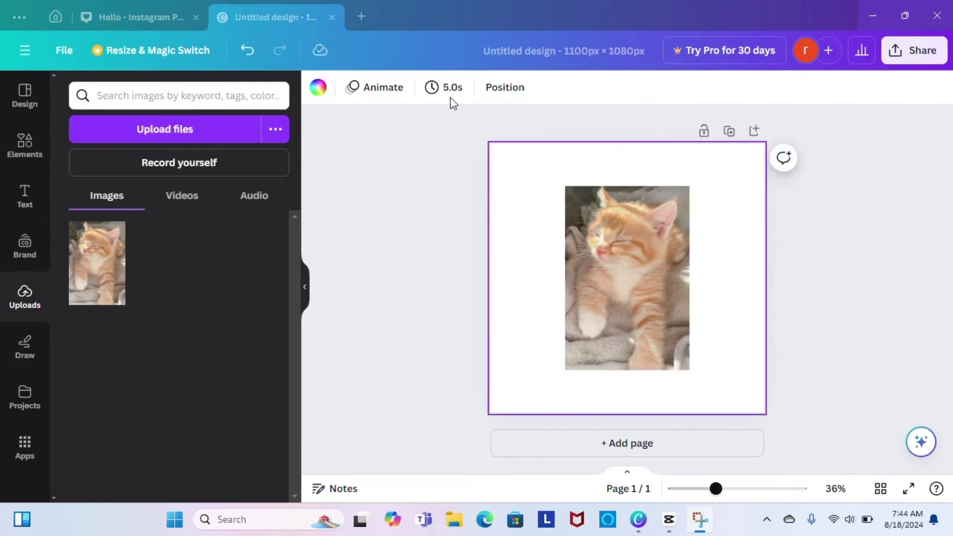
- Crop the bottom part and a thin top strip off the kitten photo, and move it towards the page's upper-right corner
left_click(632, 274)
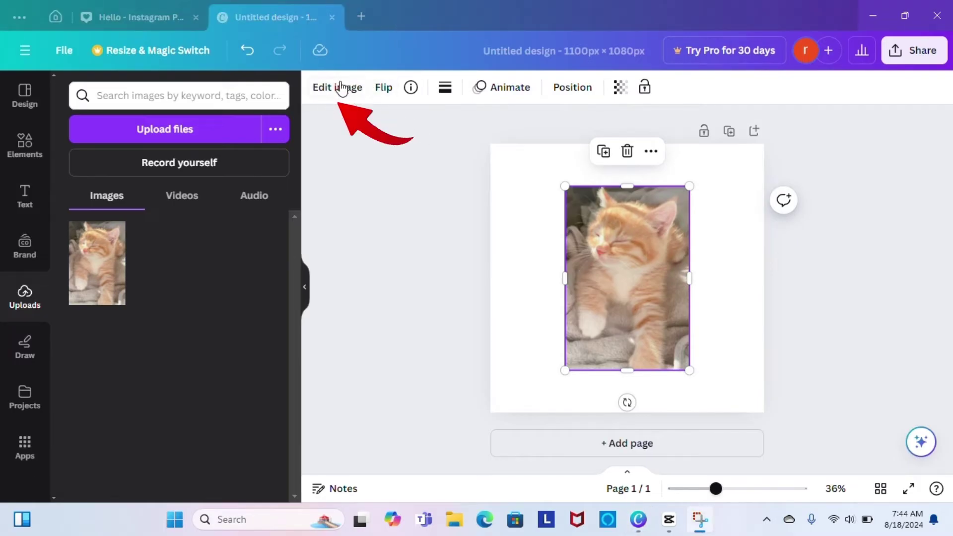
key("Escape")
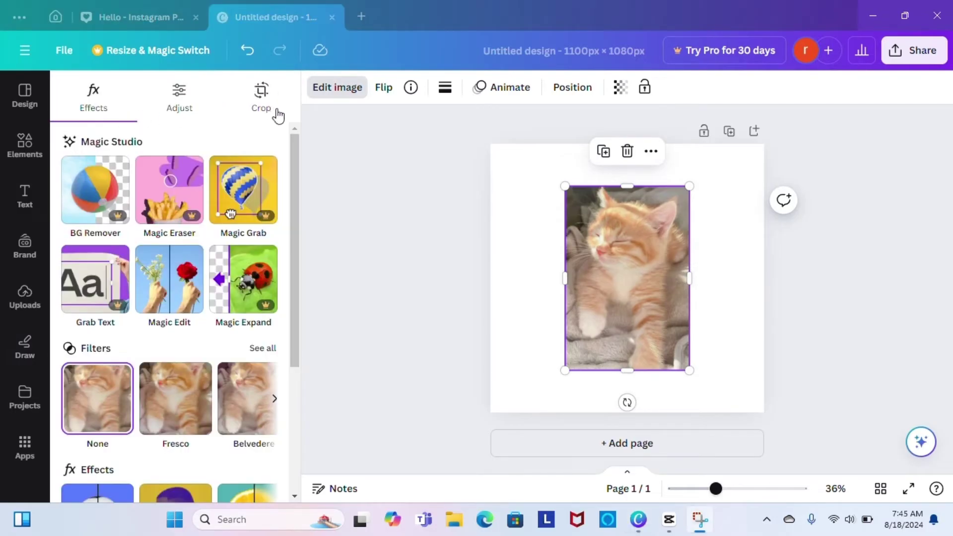
left_click(261, 97)
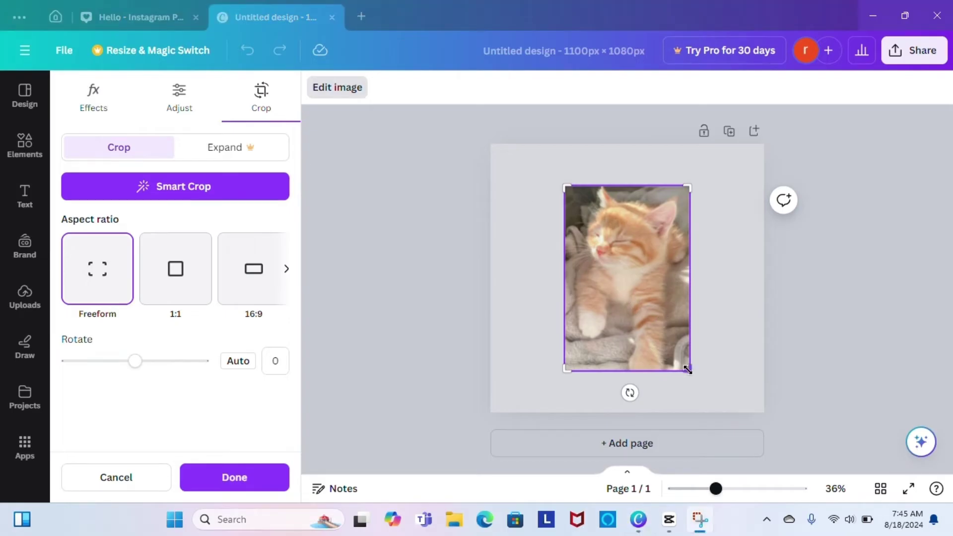
left_click_drag(685, 370, 707, 330)
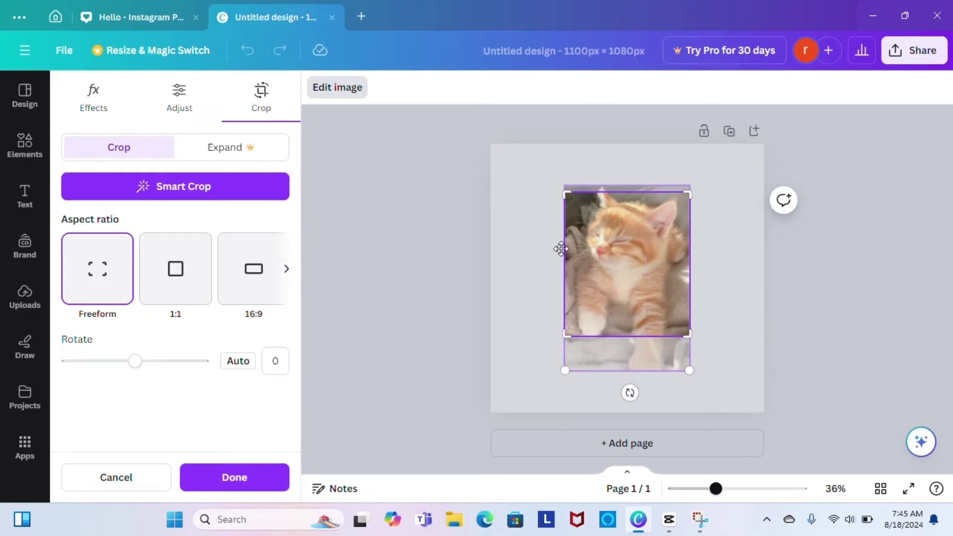
left_click(251, 487)
left_click_drag(617, 308, 680, 261)
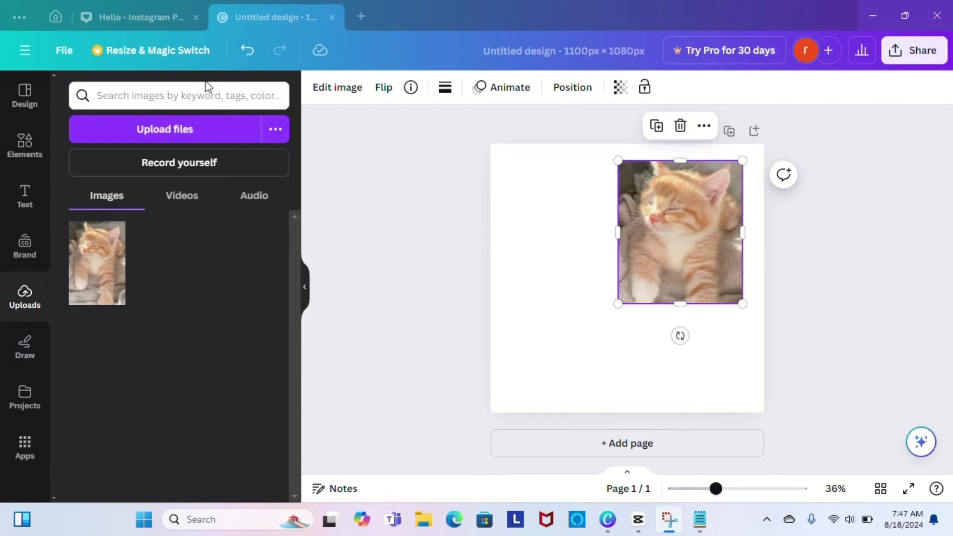
- Upload the photo of the cat wearing sunglasses from the Camera Roll folder
left_click(25, 296)
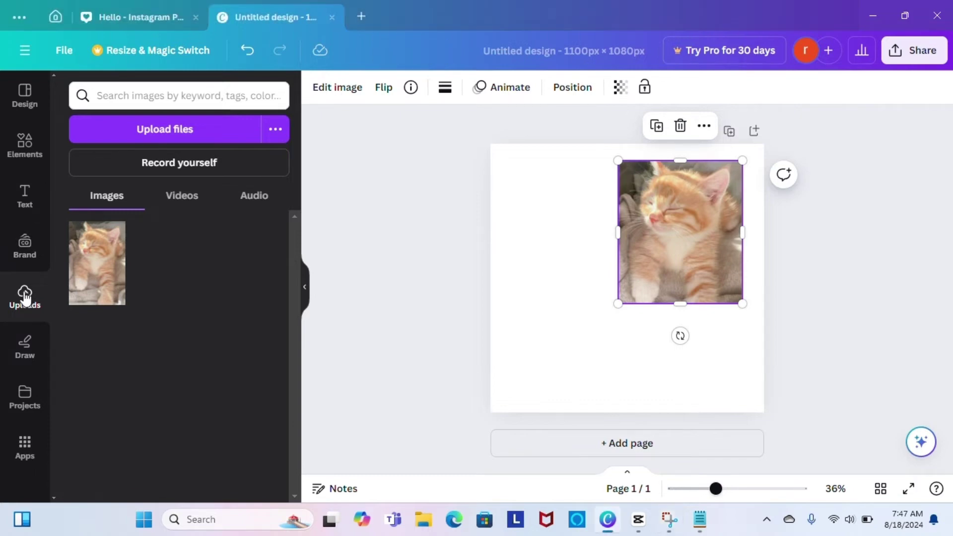
left_click(213, 134)
left_click(248, 130)
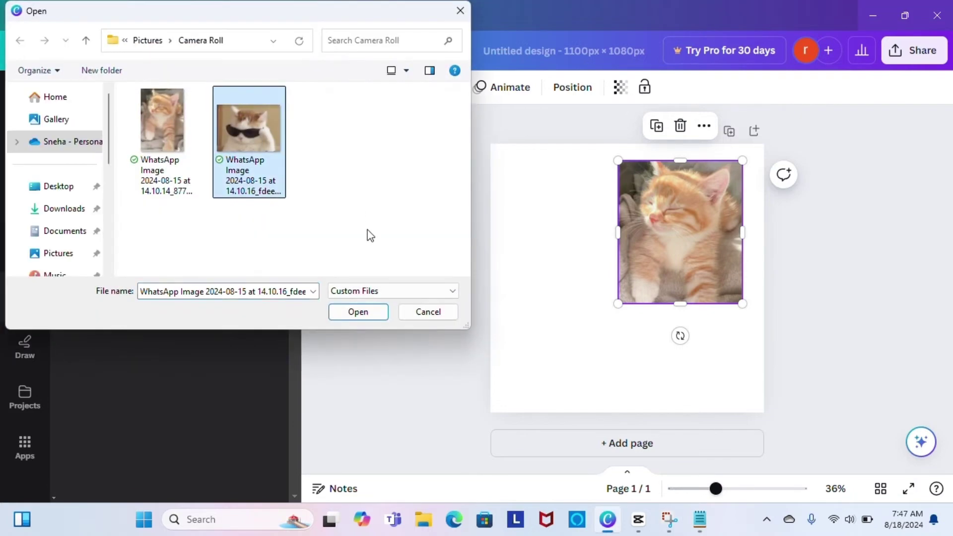
left_click(359, 313)
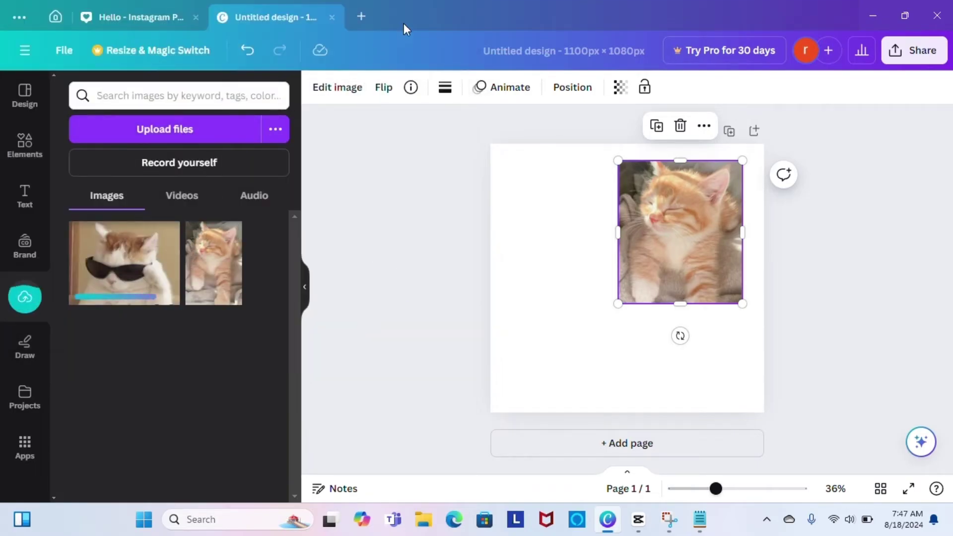
- Insert the sunglasses cat photo, move it to the page's lower-left corner and shrink it so it clears the kitten photo
mouse_move(94, 296)
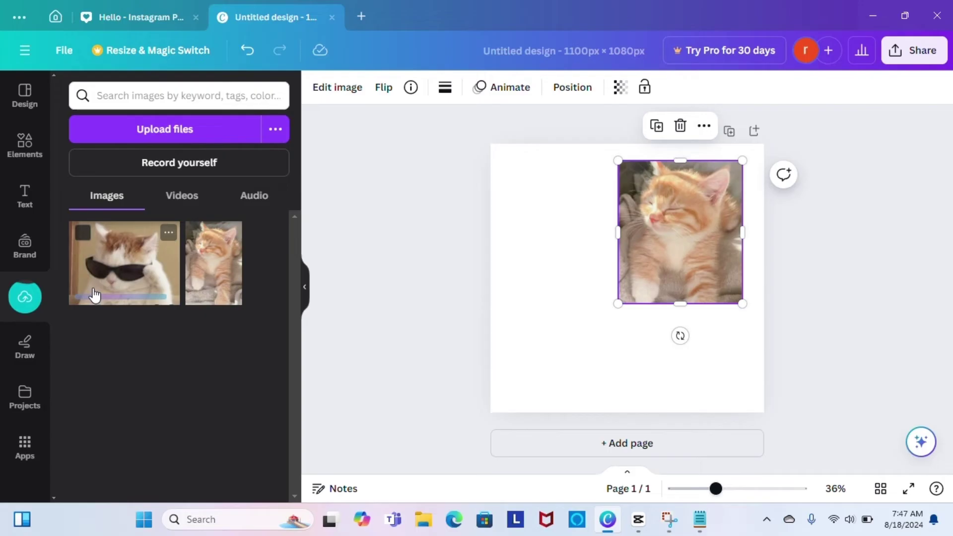
left_click(128, 261)
left_click_drag(576, 268, 527, 332)
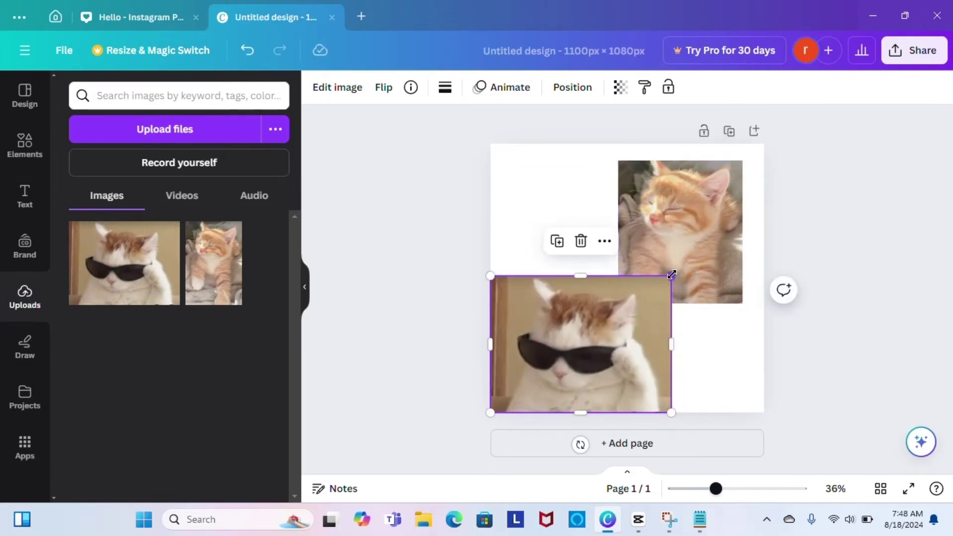
left_click_drag(671, 274, 635, 306)
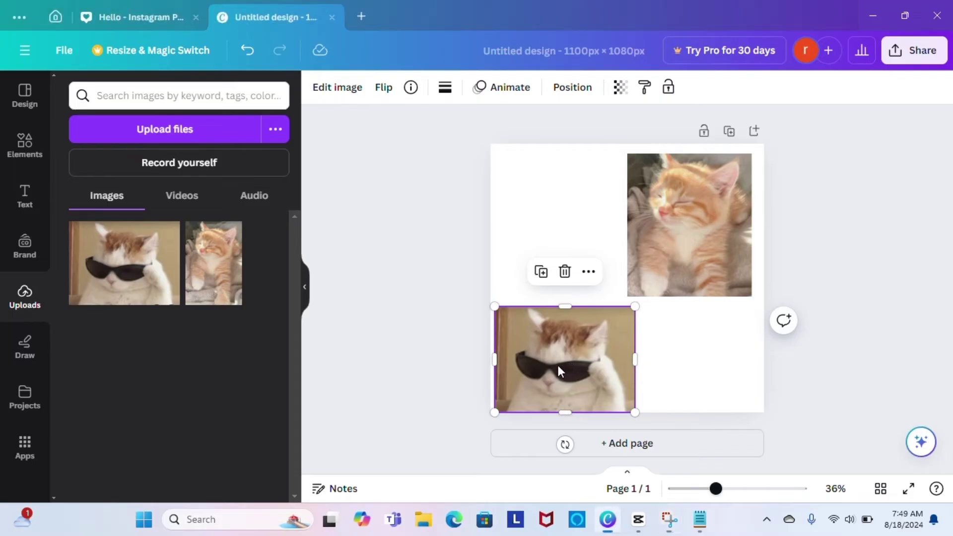
- Brush a Blur effect over the cat's head and sunglasses in the lower photo, with brush size 39 and intensity 33
left_click(337, 90)
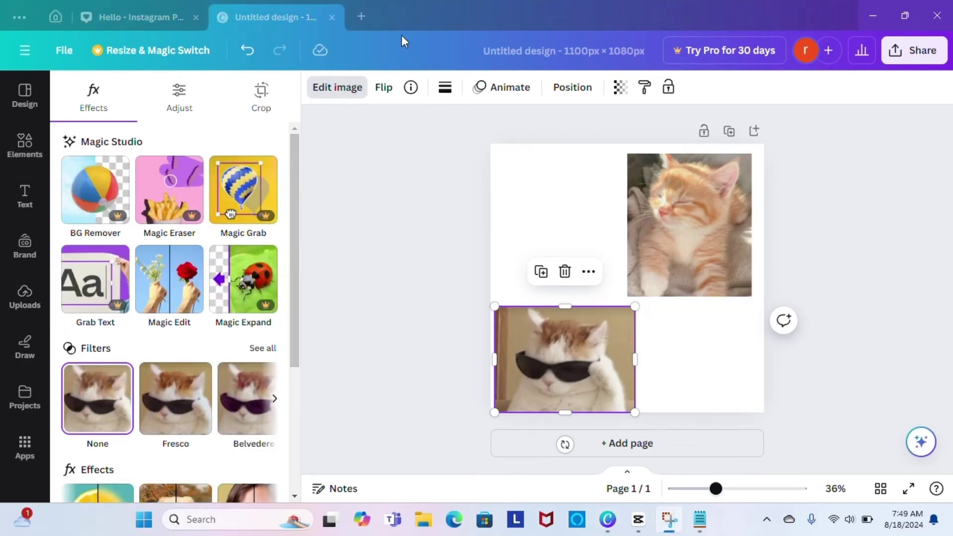
left_click_drag(294, 166, 280, 332)
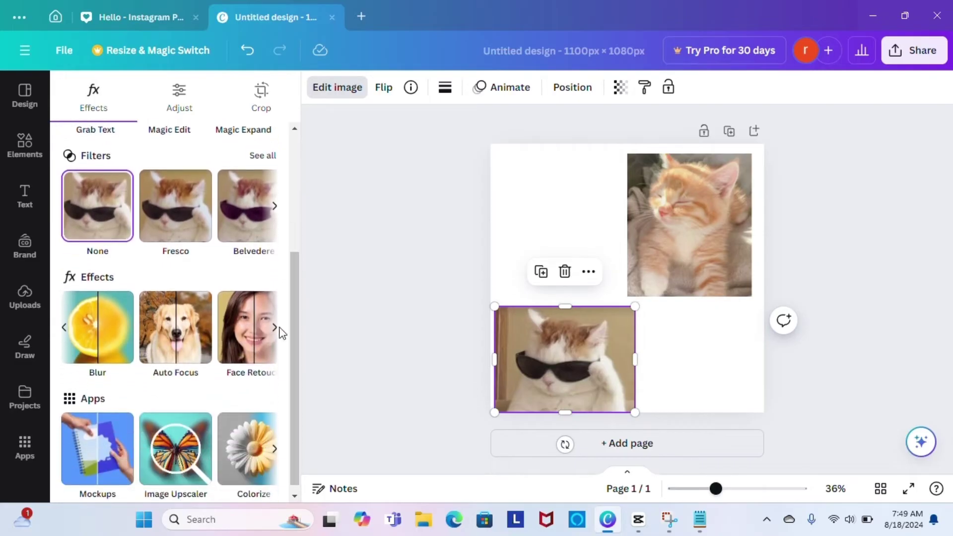
left_click(116, 334)
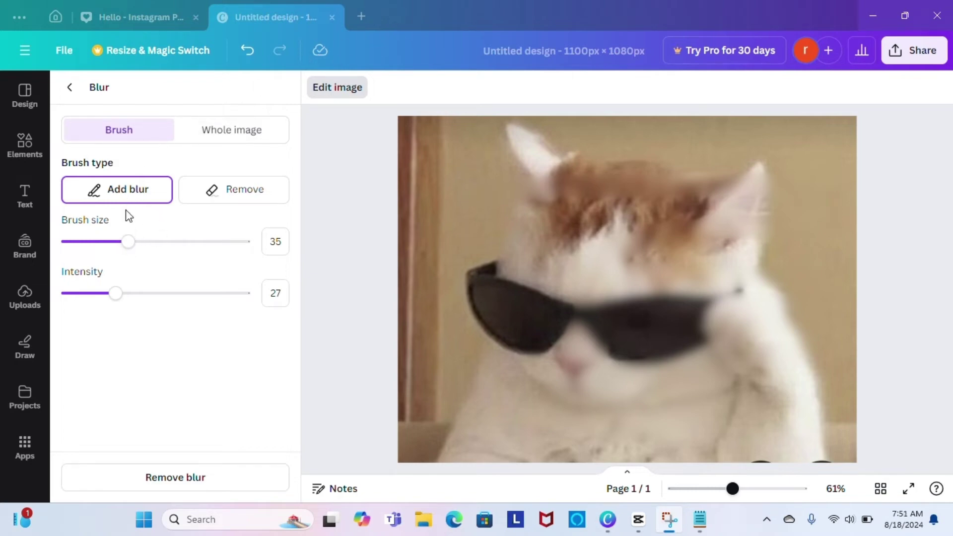
left_click_drag(130, 246, 137, 250)
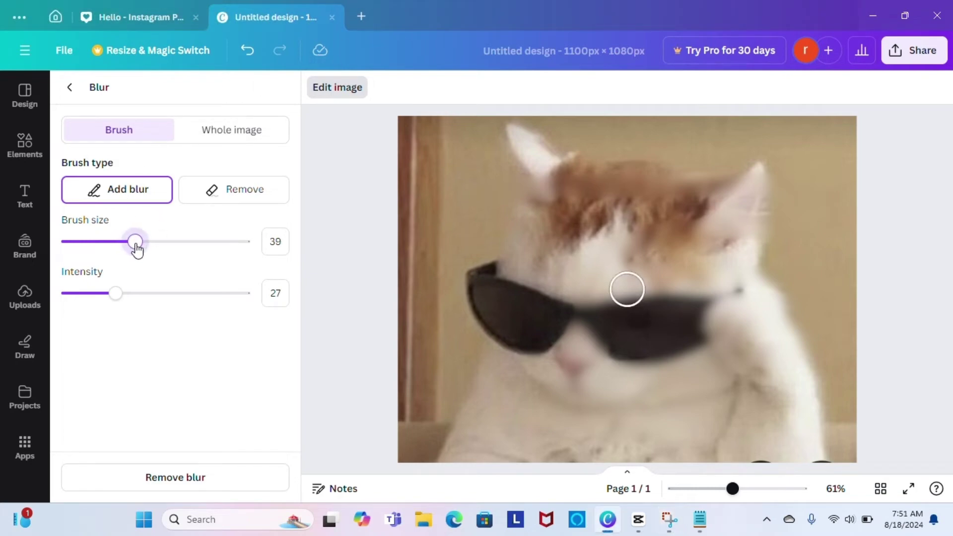
left_click_drag(119, 296, 126, 298)
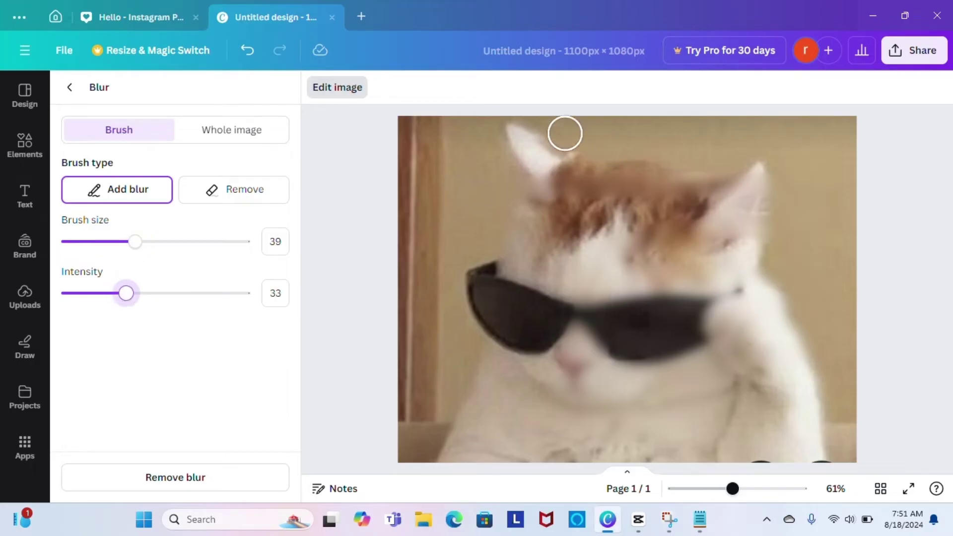
mouse_move(468, 160)
left_mouse_down()
mouse_move(733, 156)
mouse_move(716, 178)
mouse_move(459, 185)
mouse_move(785, 196)
mouse_move(443, 200)
mouse_move(696, 201)
mouse_move(505, 224)
mouse_move(549, 157)
mouse_move(705, 157)
mouse_move(700, 227)
left_mouse_up()
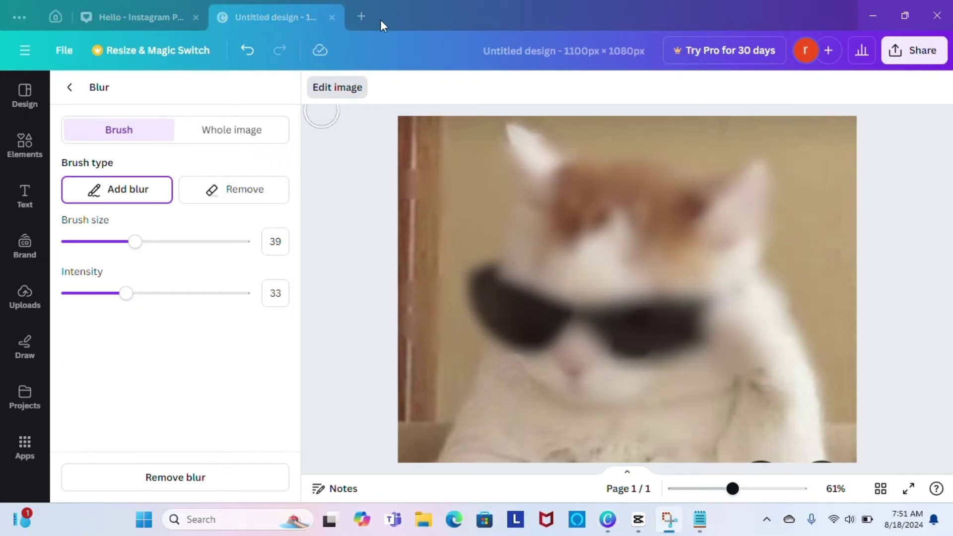
left_click(70, 88)
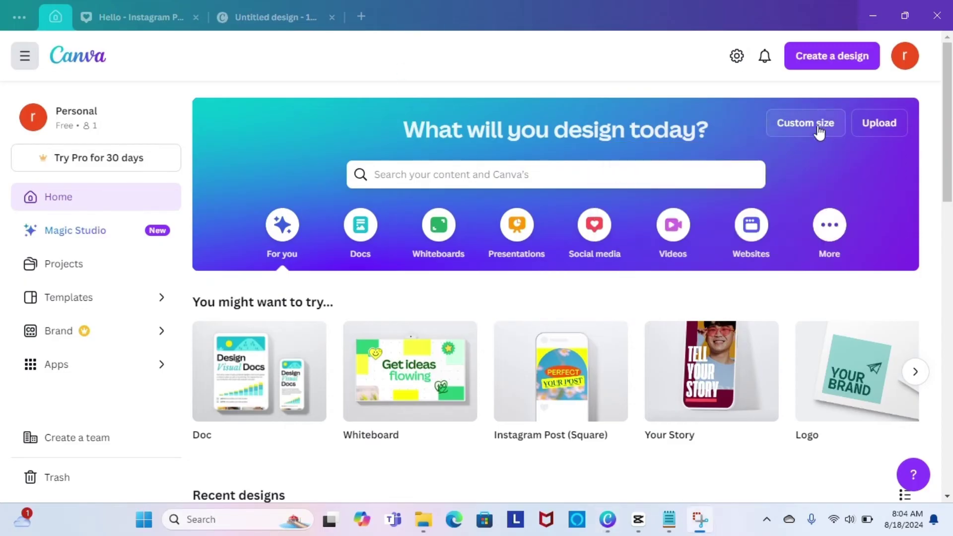
- Create a new custom-size 1100 × 1080 px design and add the heading "hello", enlarged to font size 138
left_click(809, 130)
left_click(752, 230)
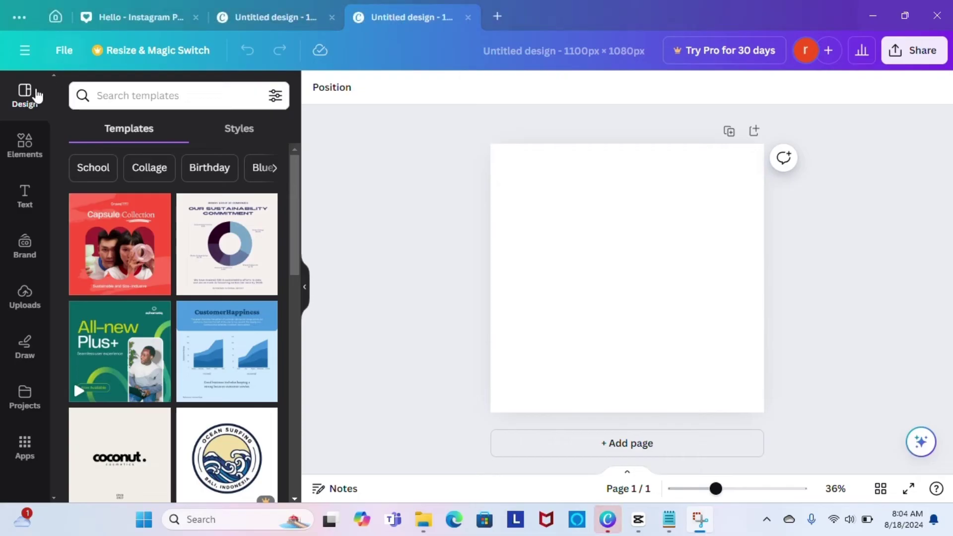
left_click(25, 191)
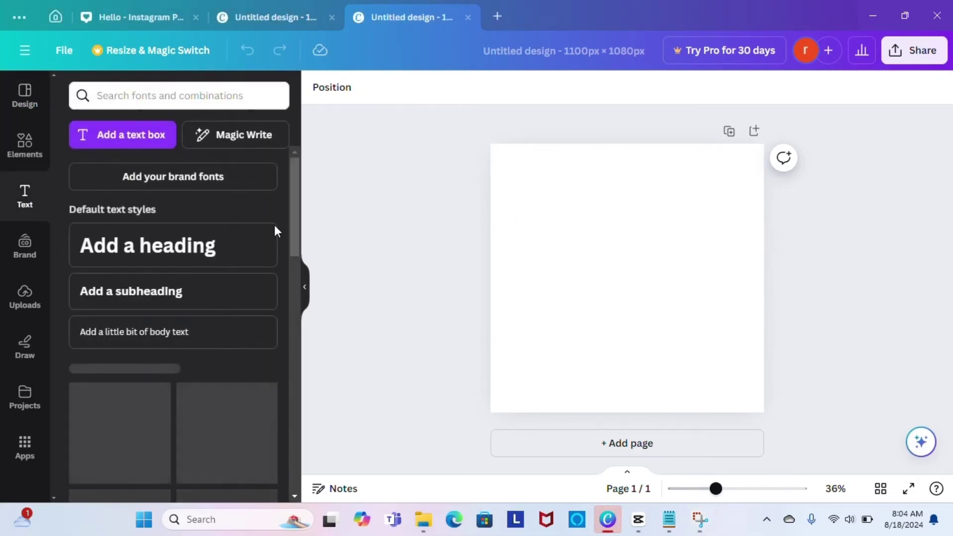
left_click(166, 247)
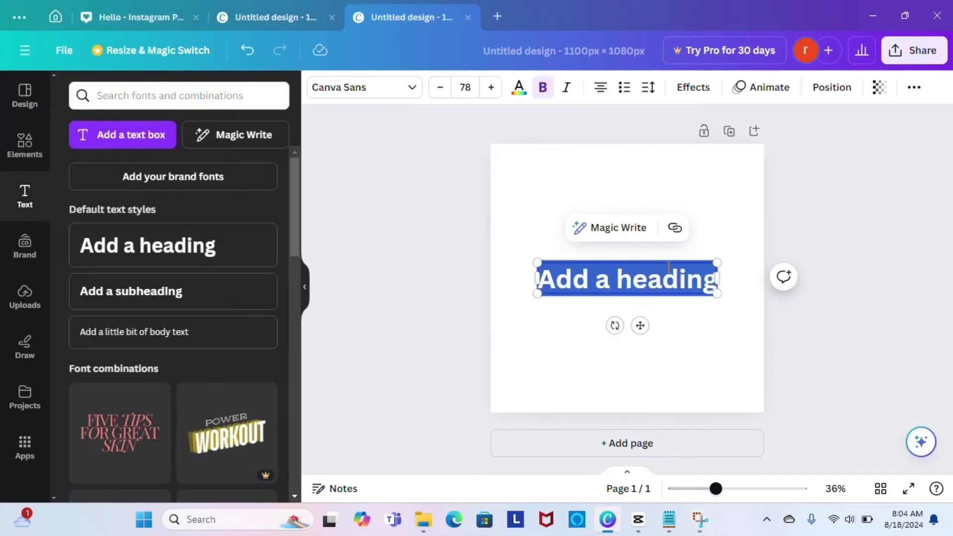
type("hello")
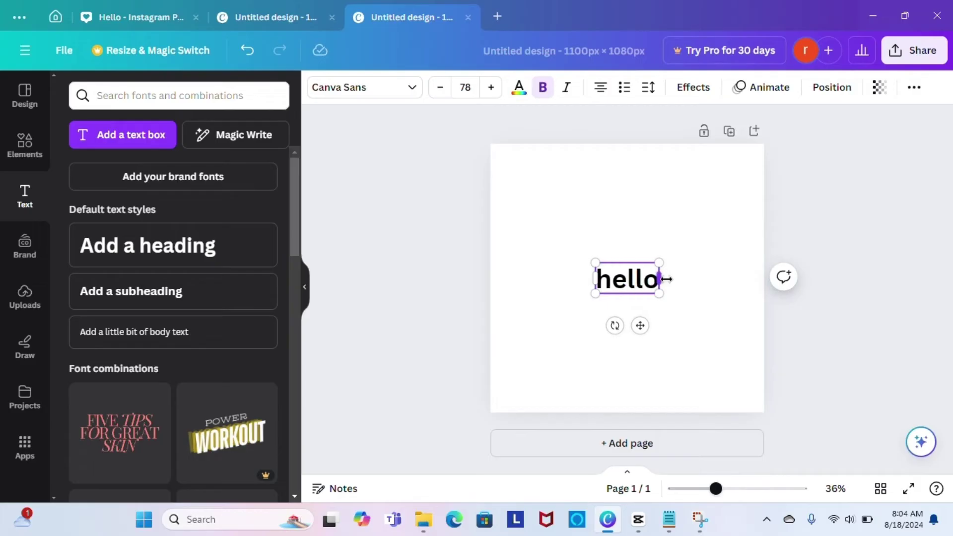
left_click_drag(658, 294, 709, 317)
left_click(651, 291)
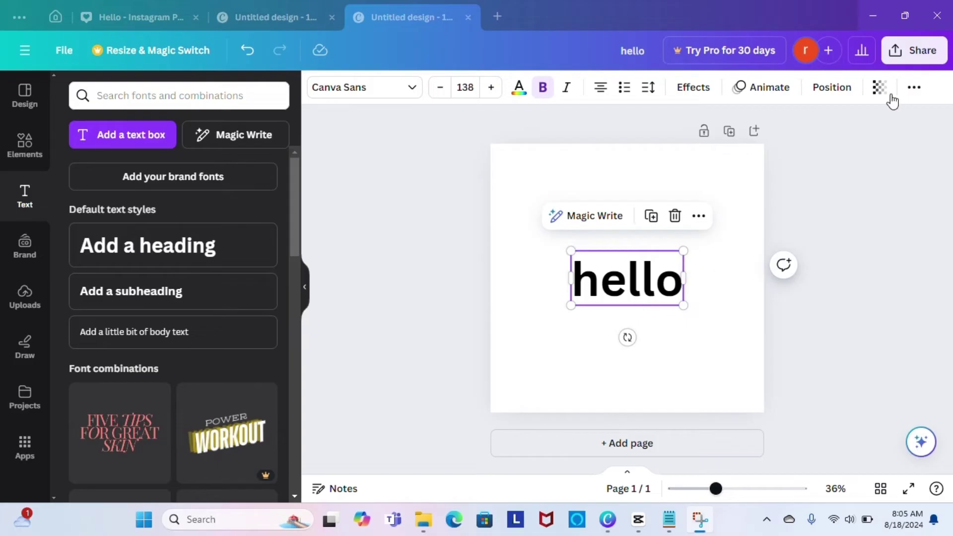
- Download the hello design as a PNG image
left_click(916, 51)
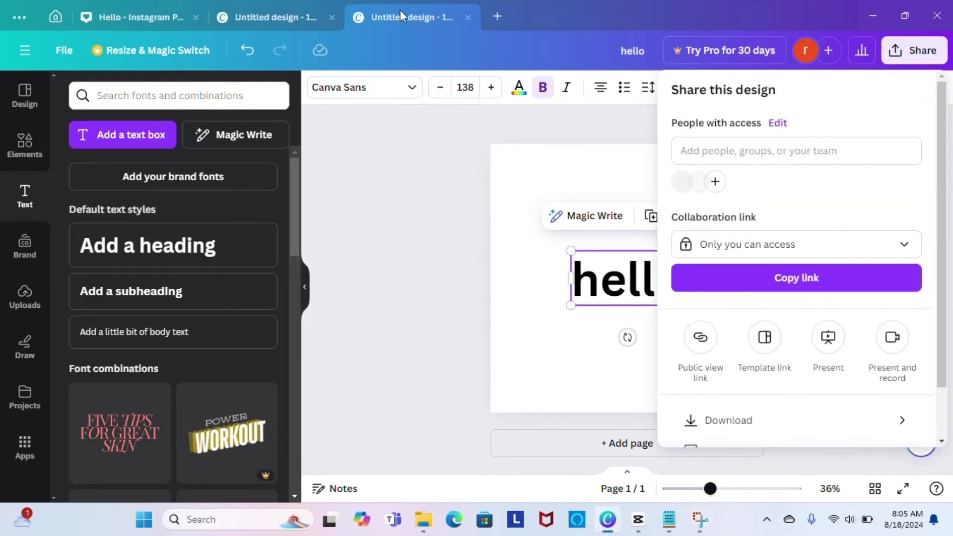
scroll(794, 298, "down", 3)
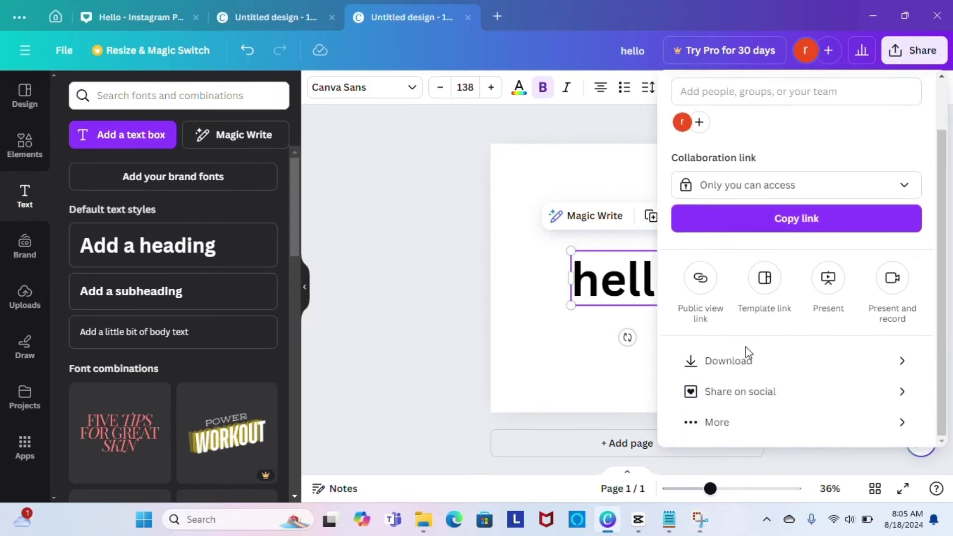
left_click(737, 363)
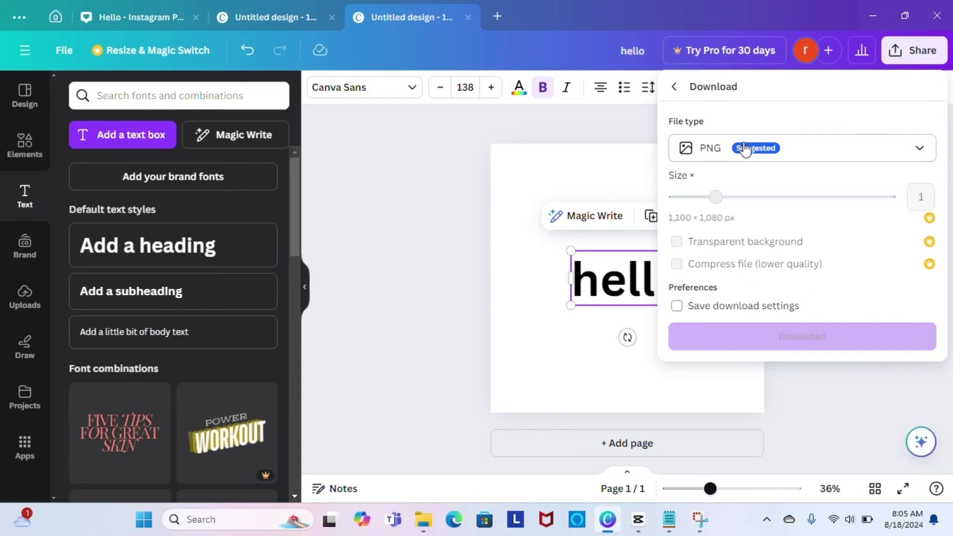
left_click(781, 347)
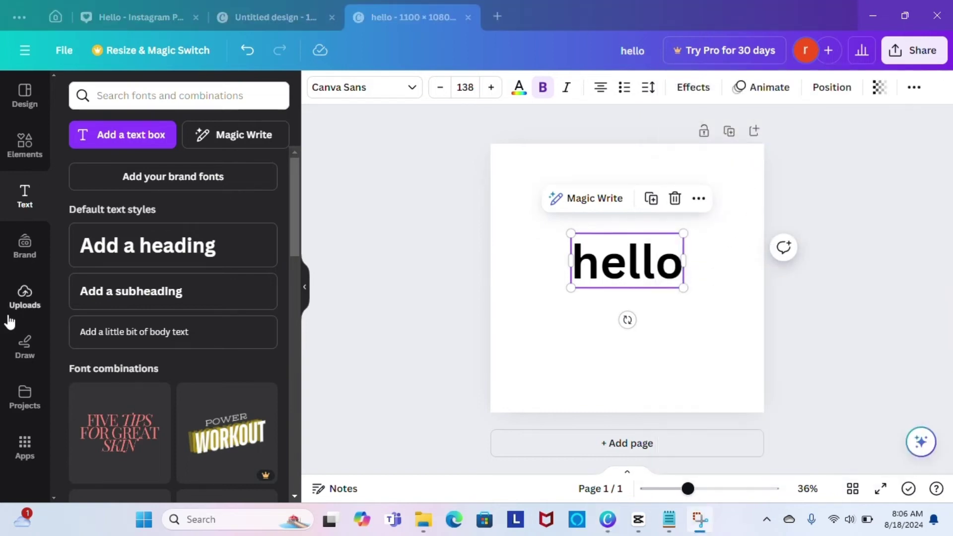
- Upload the downloaded hello image from the Gallery folder and place it beneath the heading on the page
left_click(23, 303)
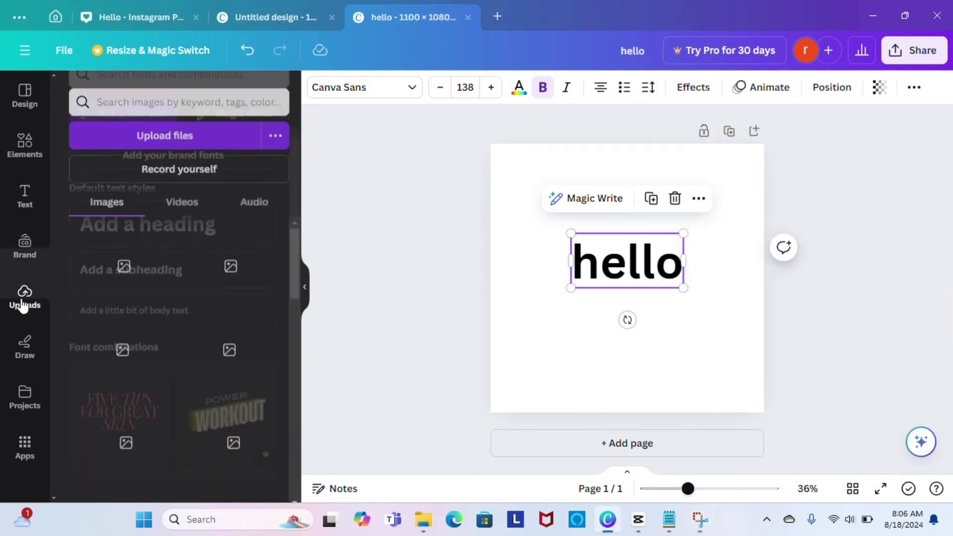
left_click(168, 133)
left_click(56, 151)
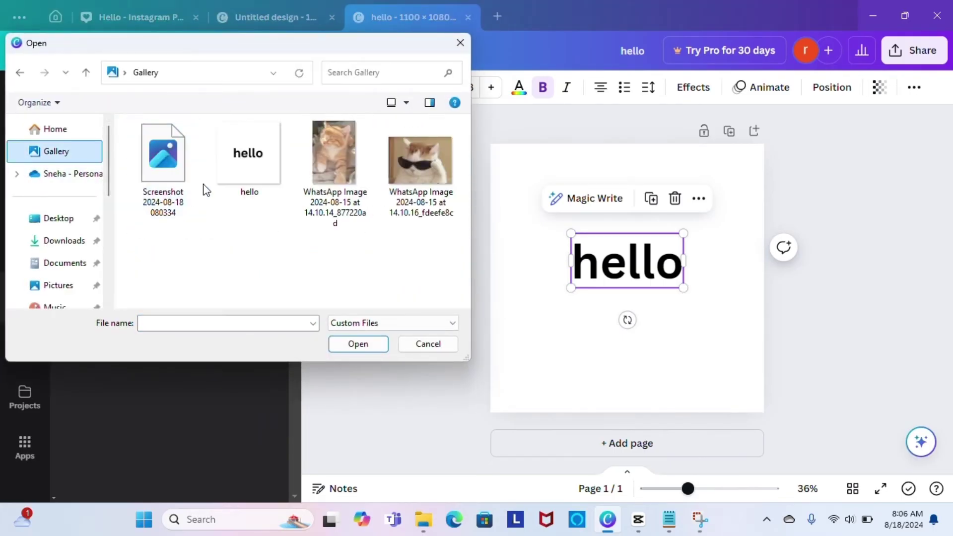
left_click(225, 179)
left_click(358, 344)
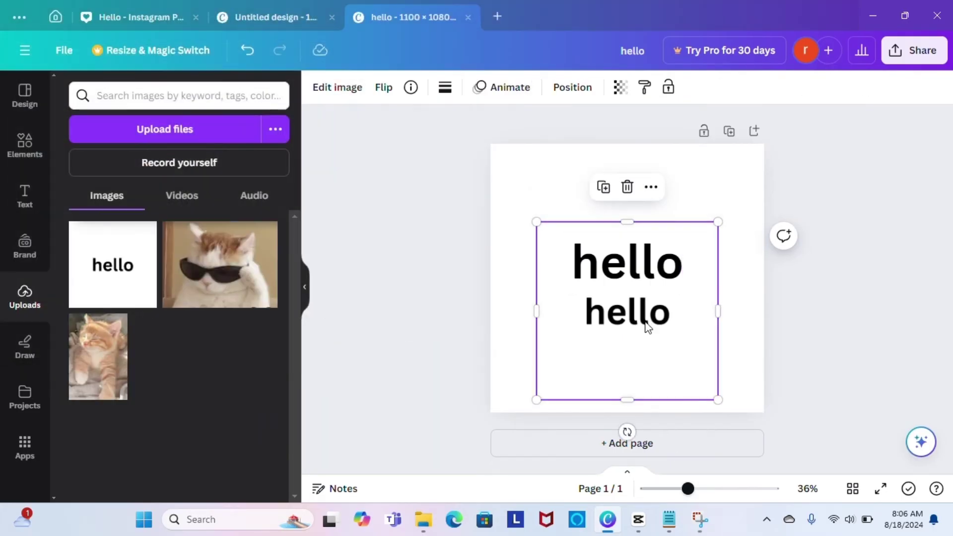
- Flip the inserted hello image both horizontally and vertically
left_click(386, 92)
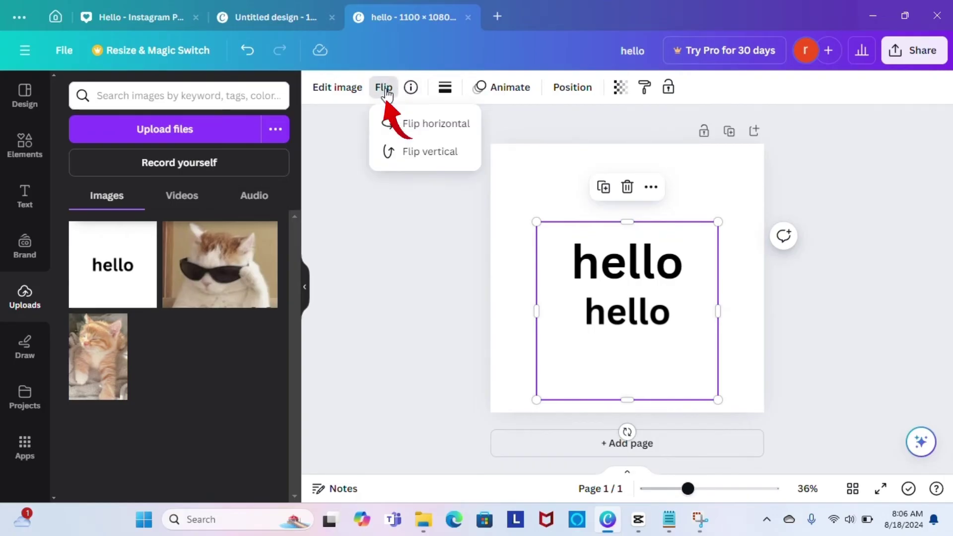
left_click(425, 128)
left_click(431, 153)
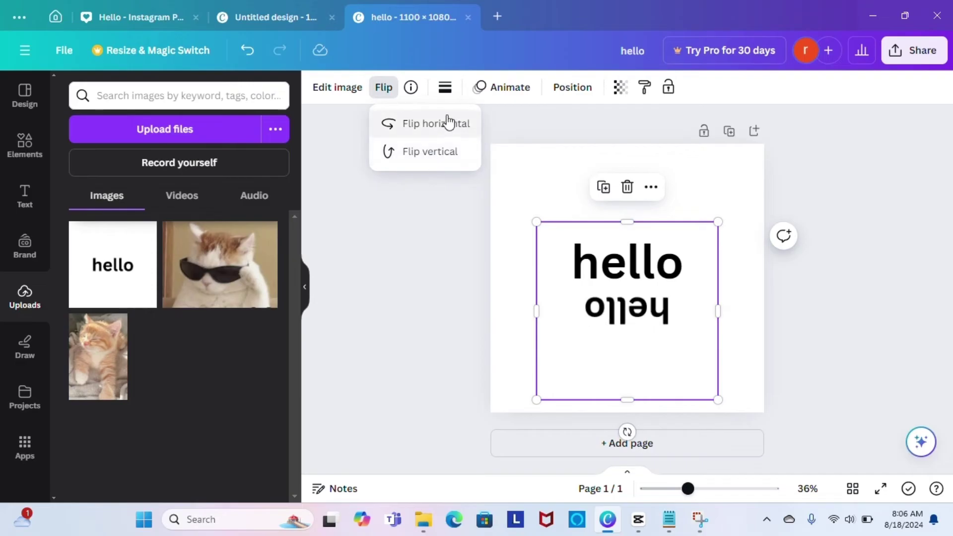
left_click(404, 26)
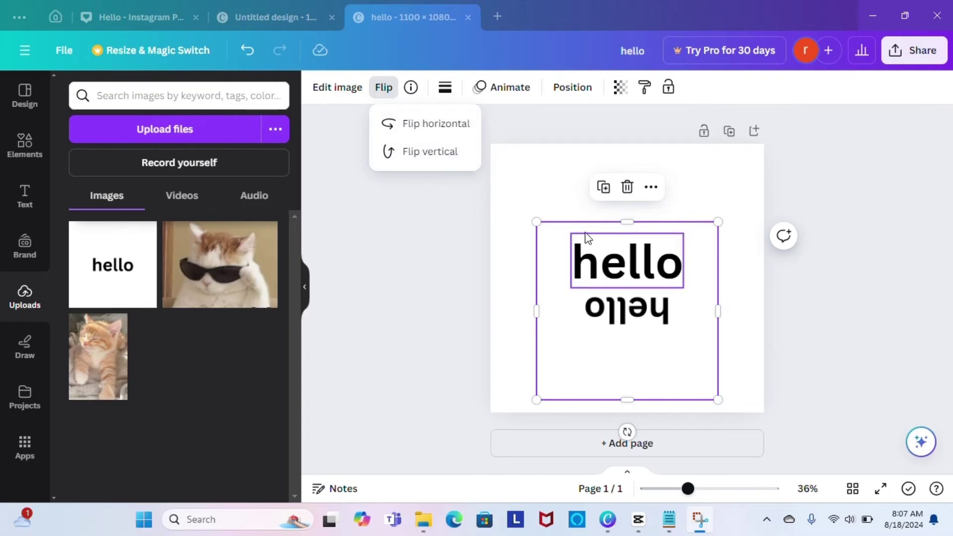
mouse_move(549, 238)
left_mouse_down()
mouse_move(547, 213)
mouse_move(548, 228)
left_mouse_up()
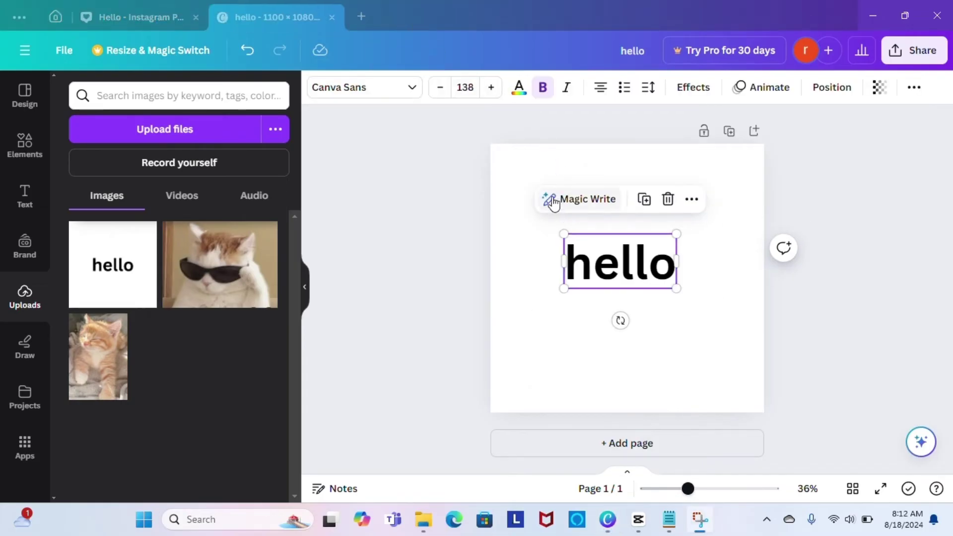
left_click(541, 178)
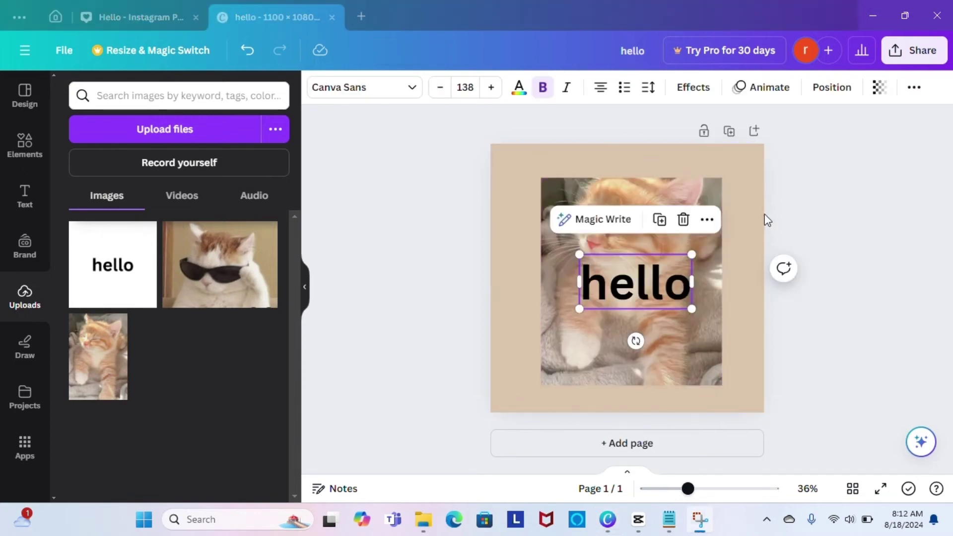
- Create a new custom-size blank design 5000 px wide and 4500 px high from the home page
left_click(59, 11)
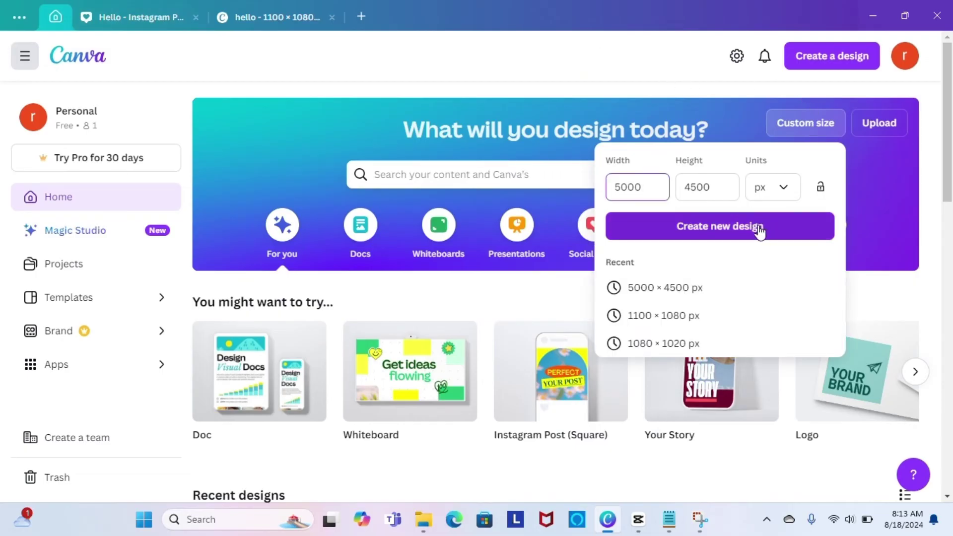
left_click(720, 226)
- Copy the tan page background from the hello design and paste it onto the blank 5000 × 4500 px page
left_click(278, 18)
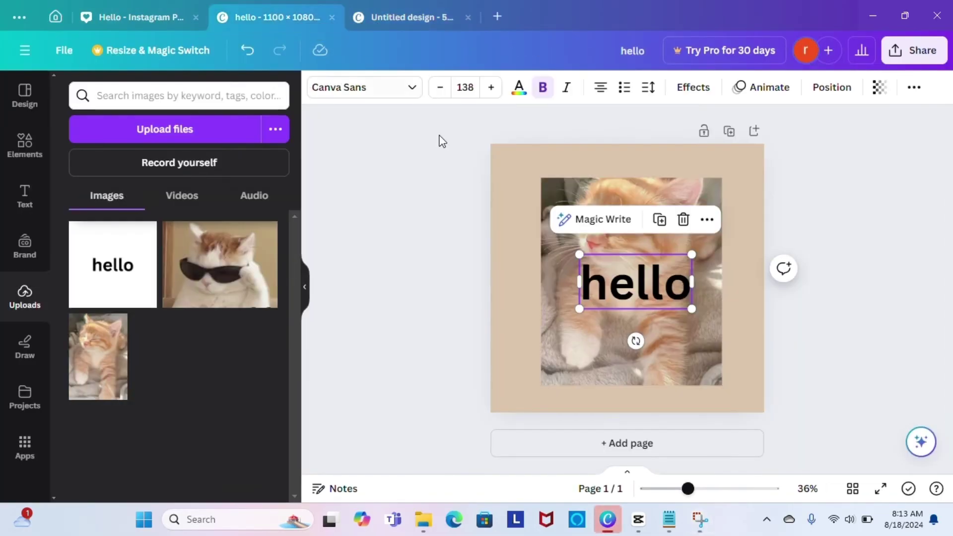
left_click_drag(491, 150, 767, 416)
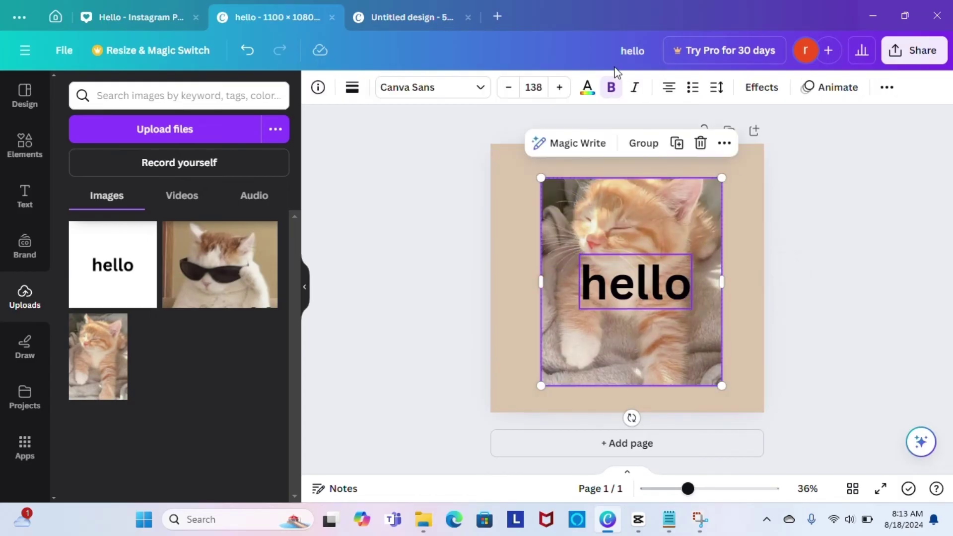
right_click(514, 190)
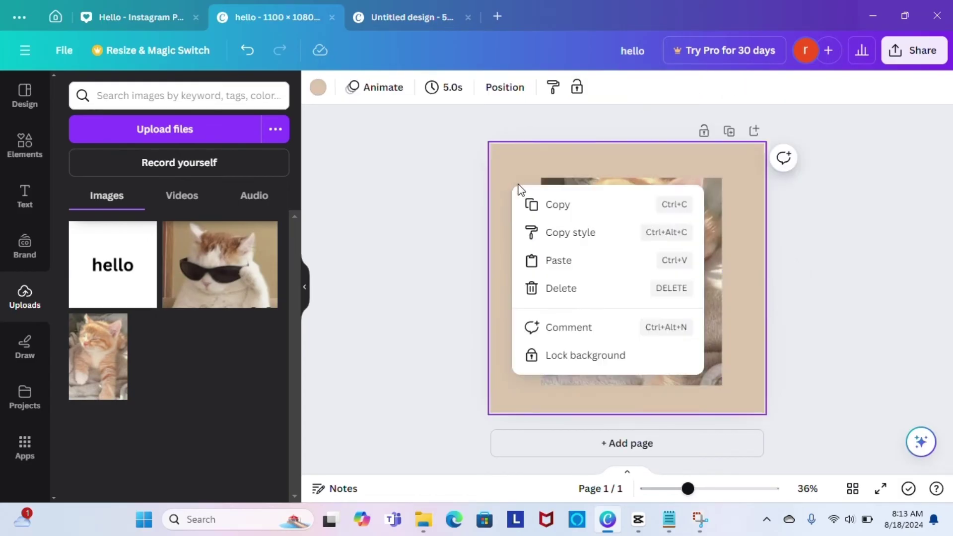
left_click(541, 204)
left_click(377, 20)
right_click(499, 181)
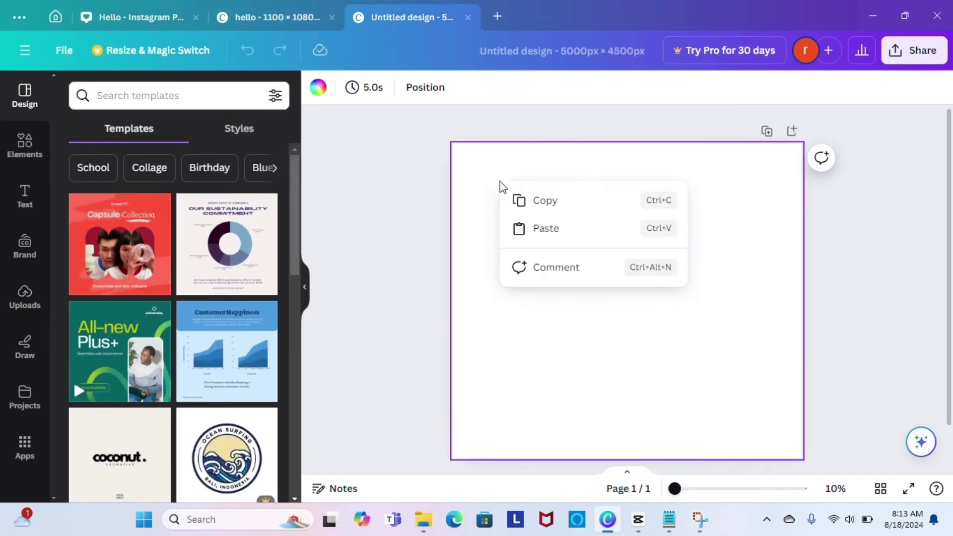
left_click(546, 228)
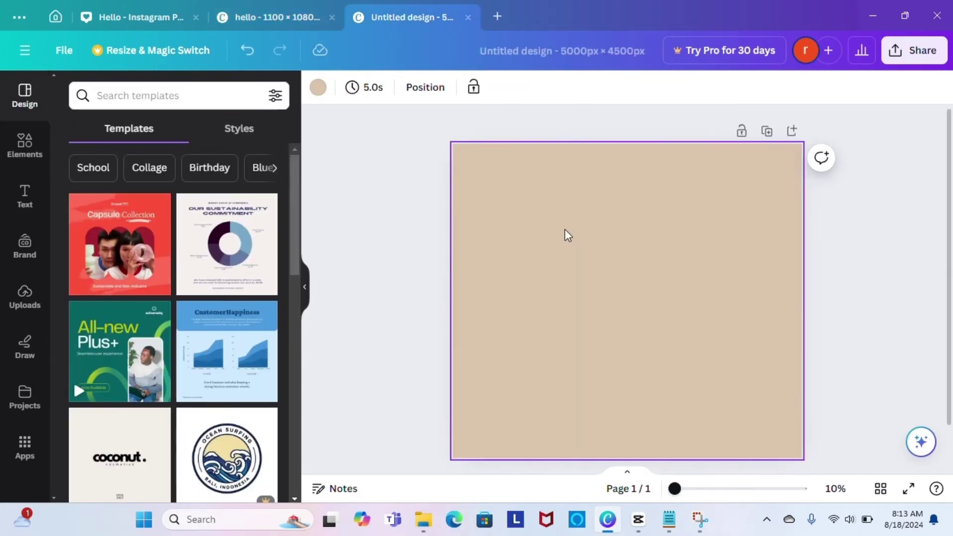
- Copy the cat photo and hello text together from the hello design and paste them onto the 5000 × 4500 px page
left_click(340, 29)
left_click_drag(547, 191, 718, 383)
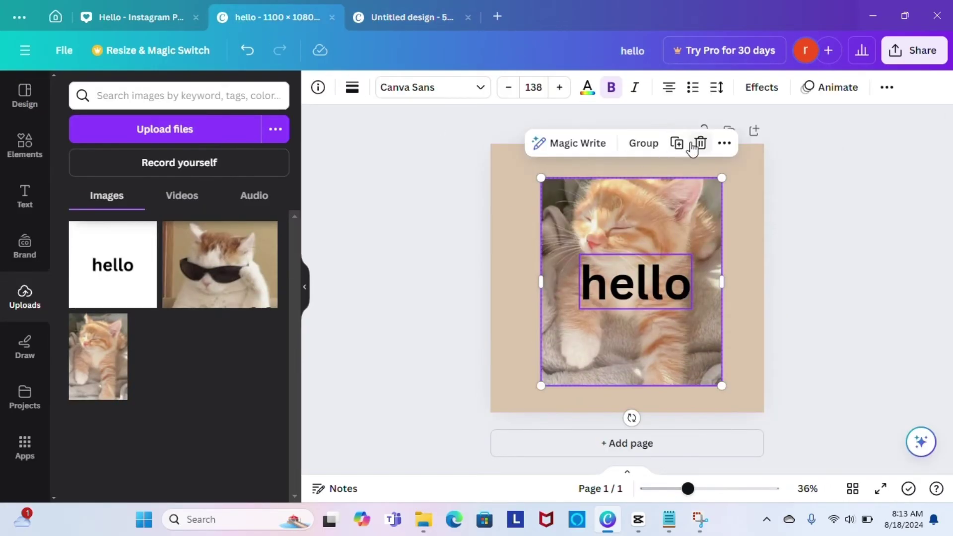
key("ctrl+c")
key("ctrl+Tab")
key("ctrl+v")
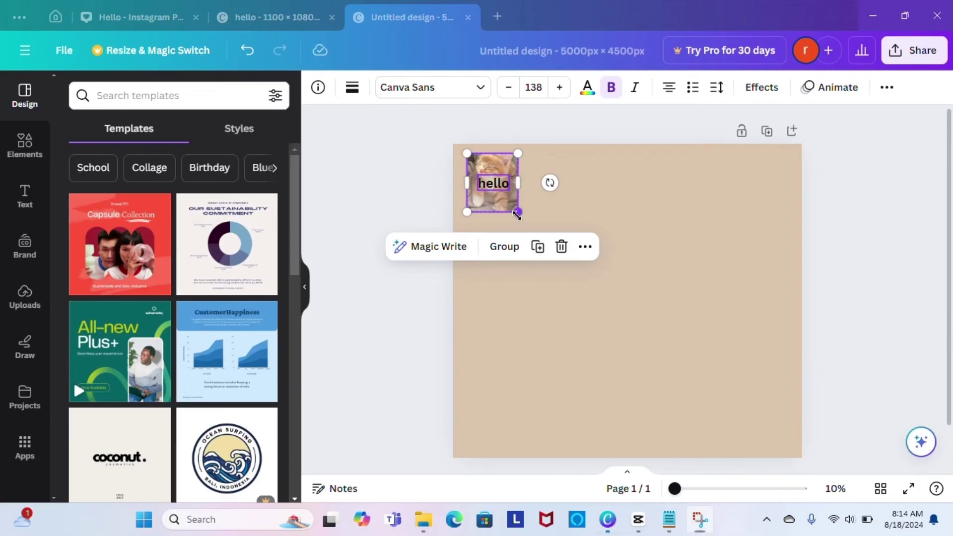
- Enlarge the pasted cat photo and hello text together to suit the larger page and adjust their position
left_click_drag(518, 212, 730, 370)
left_click_drag(633, 350, 690, 370)
left_click_drag(597, 238, 574, 235)
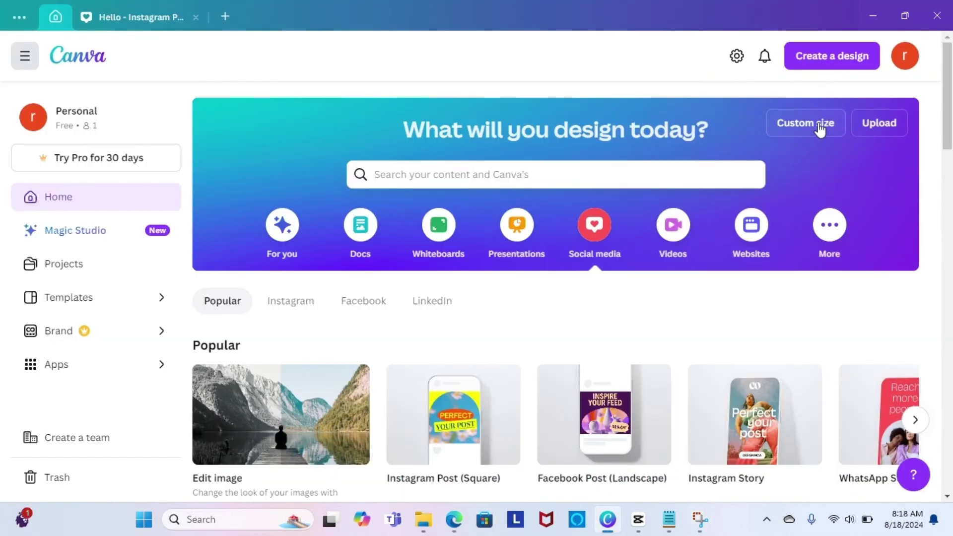
- Create a blank 1080 × 1020 px design from the recent custom sizes and open the QR code app in it
left_click(819, 125)
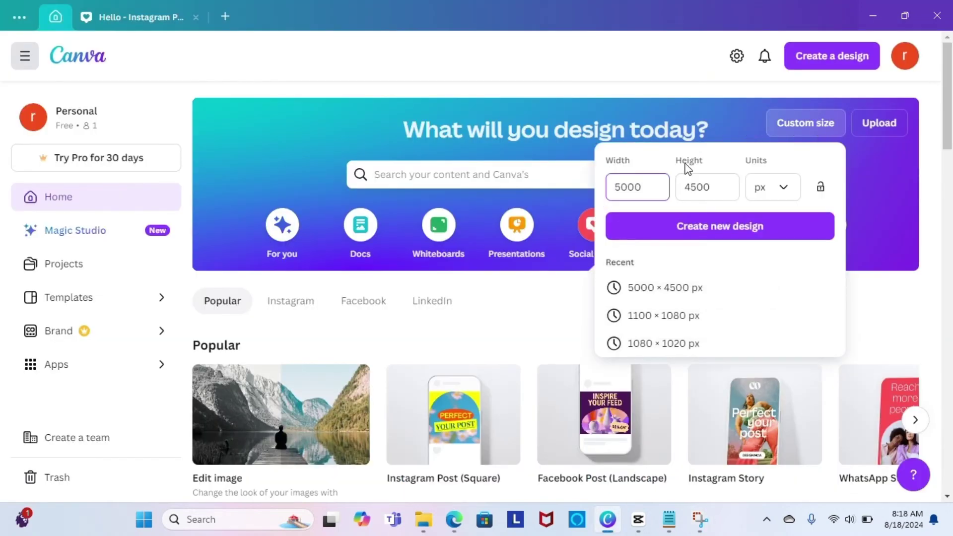
left_click(692, 344)
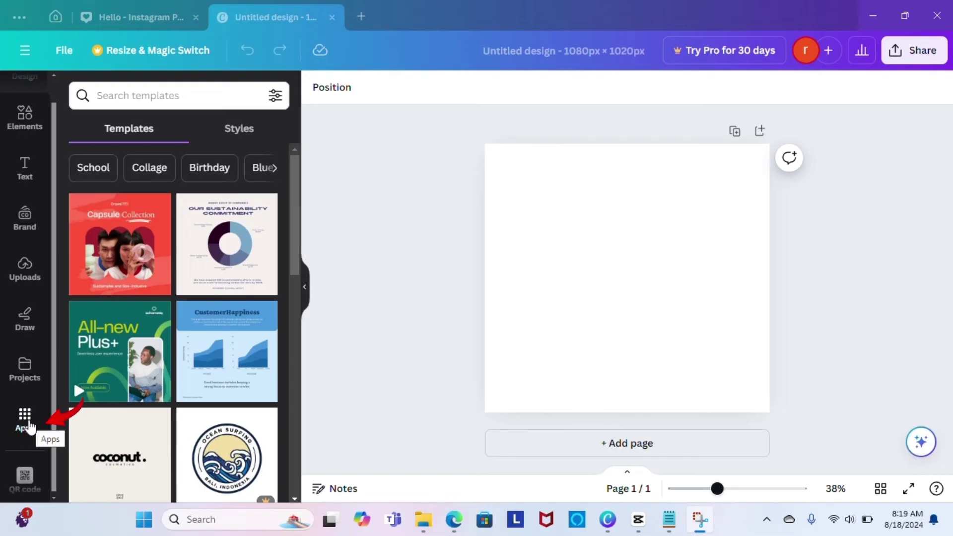
left_click(31, 426)
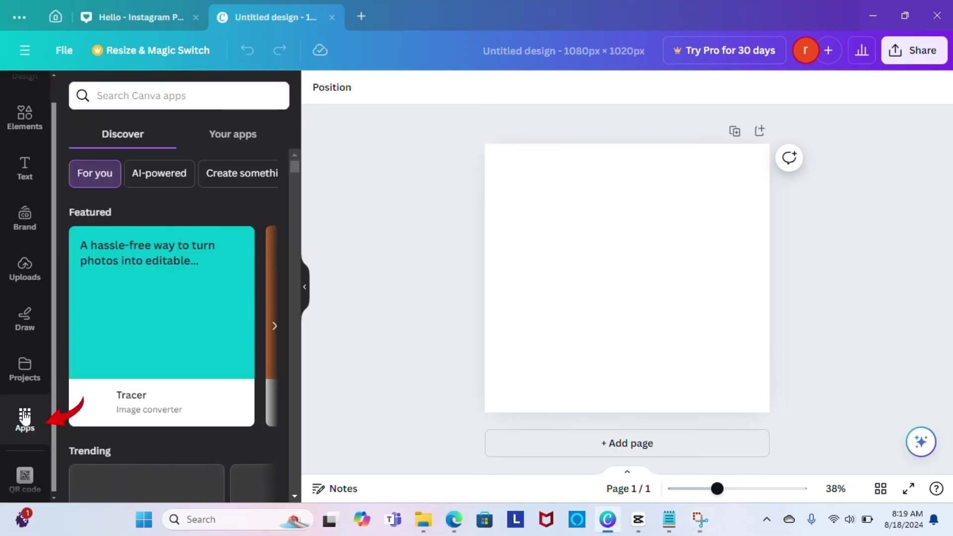
scroll(298, 185, "down", 5)
scroll(297, 186, "down", 5)
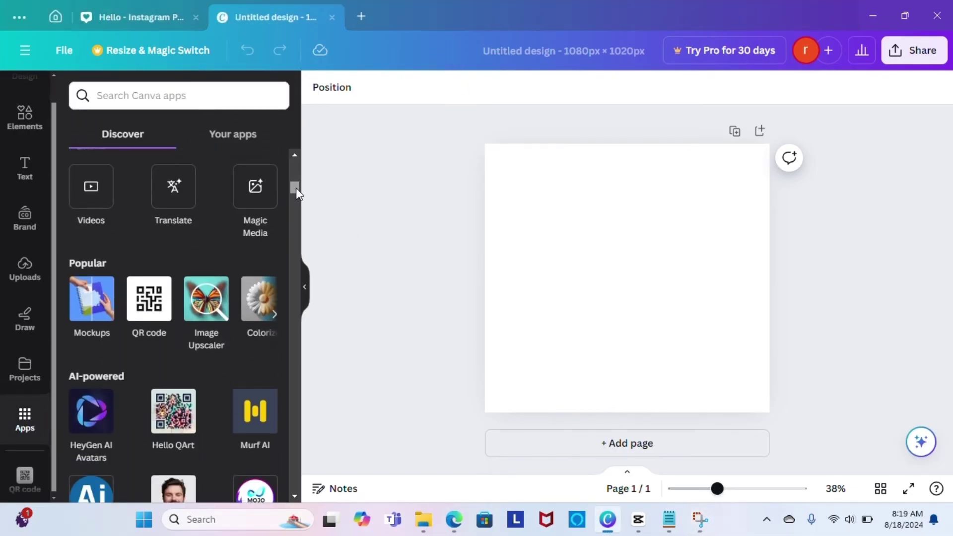
left_click(147, 301)
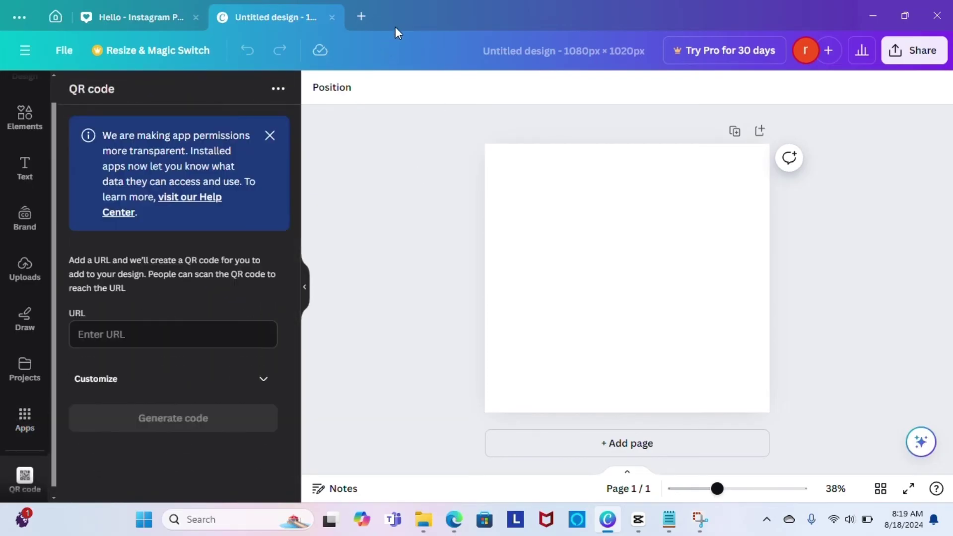
- Generate a QR code for the URL instagram.com and adjust its placement on the page
left_click(148, 333)
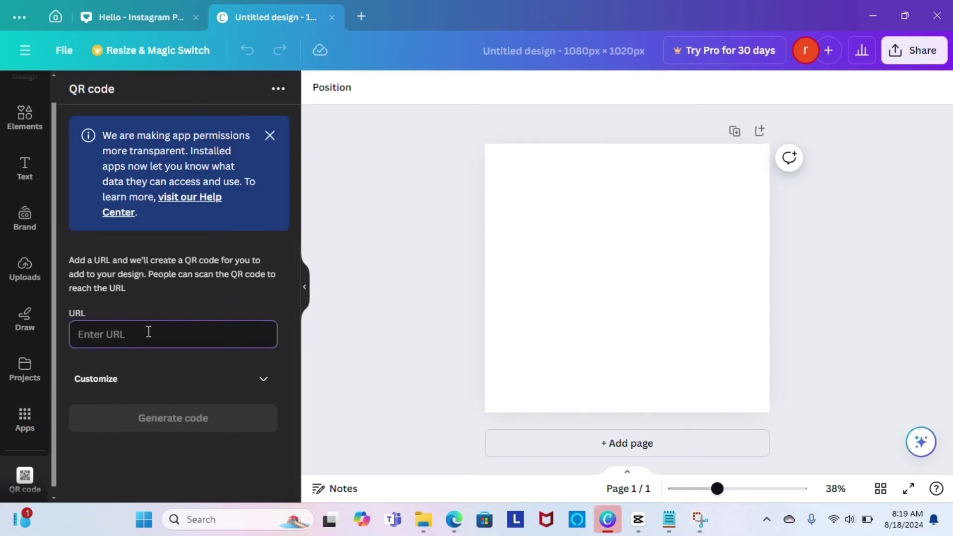
type("instagram.com")
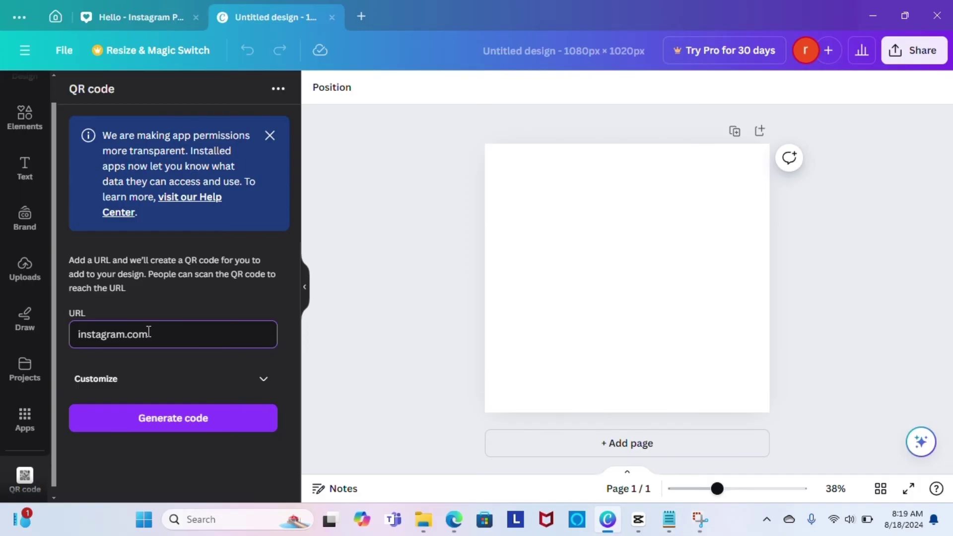
left_click(171, 422)
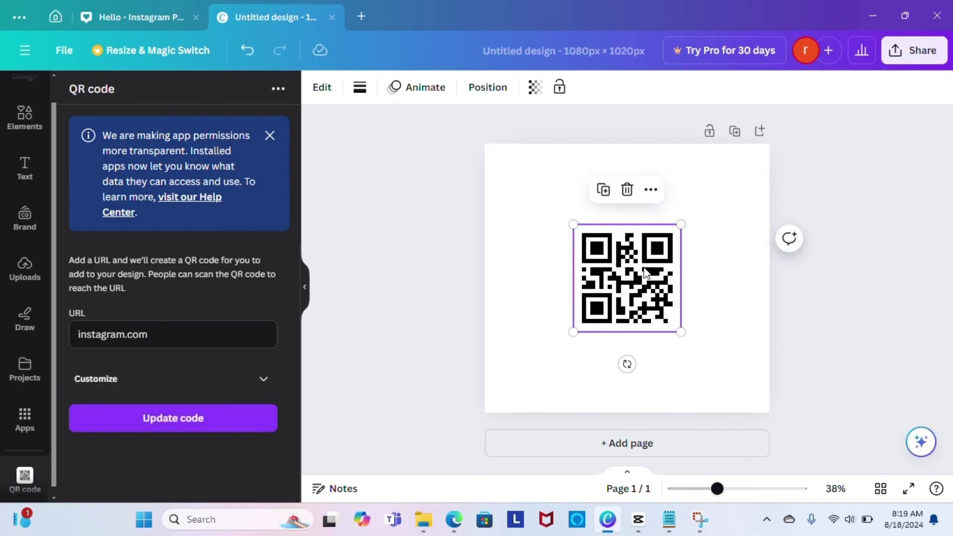
left_click_drag(629, 268, 624, 268)
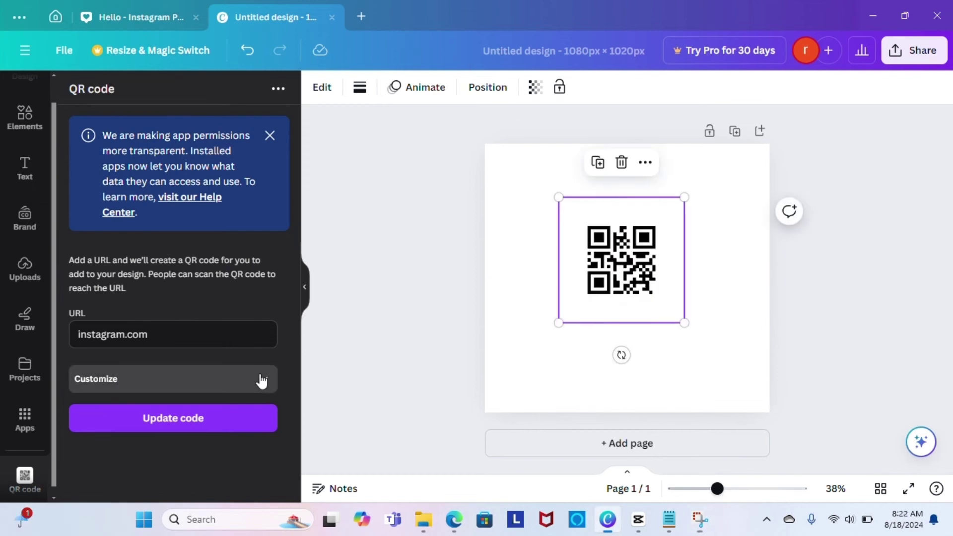
- Customize the QR code colors with a strong red background and a muted pink foreground
left_click(262, 380)
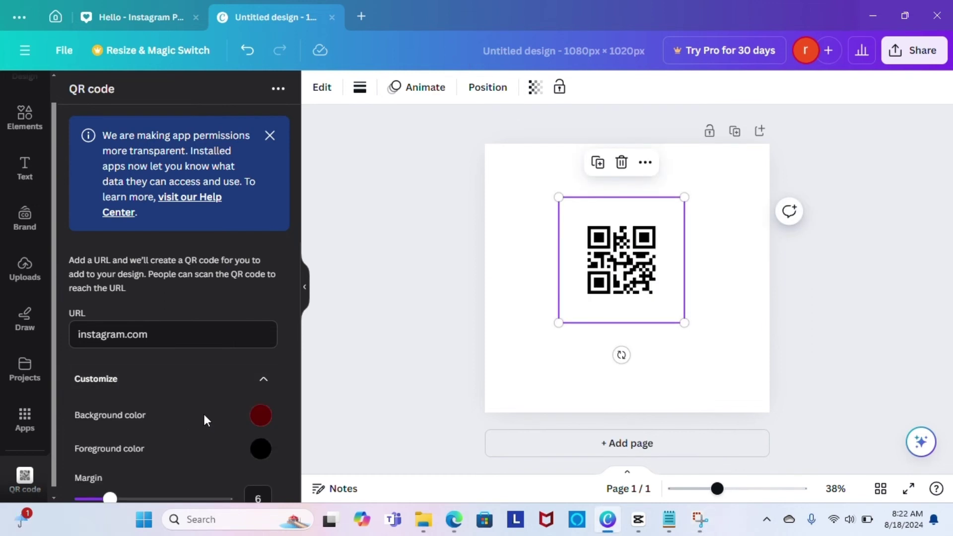
left_click(260, 415)
left_click(446, 282)
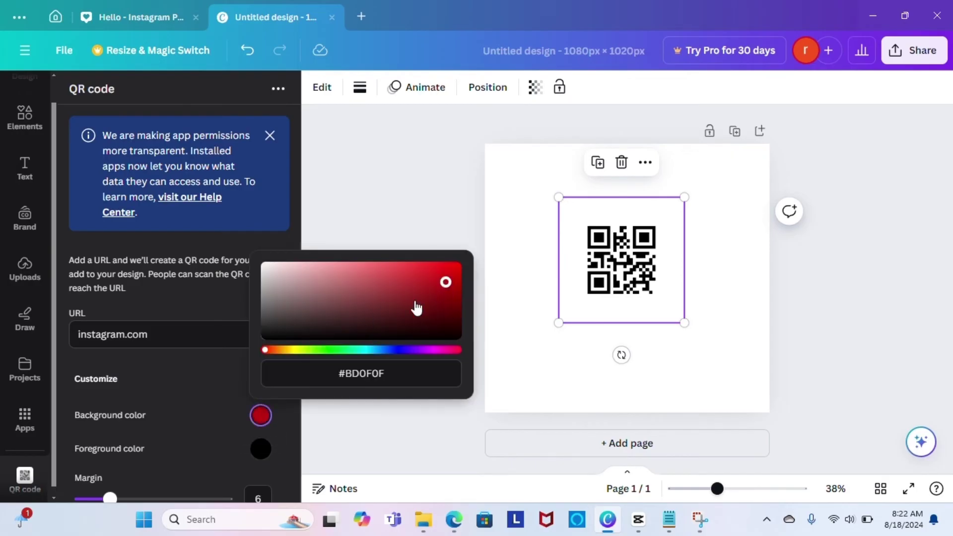
left_click(261, 448)
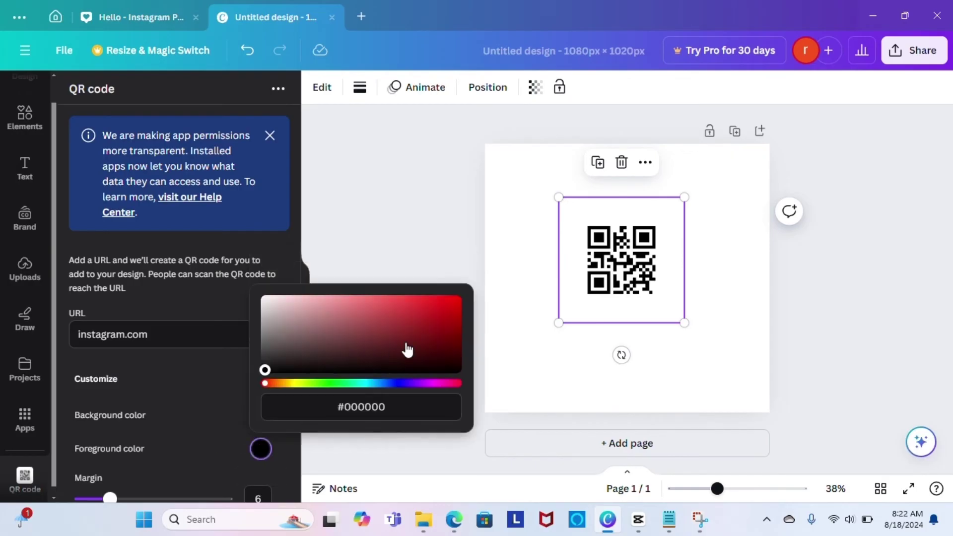
left_click(352, 318)
left_click(369, 256)
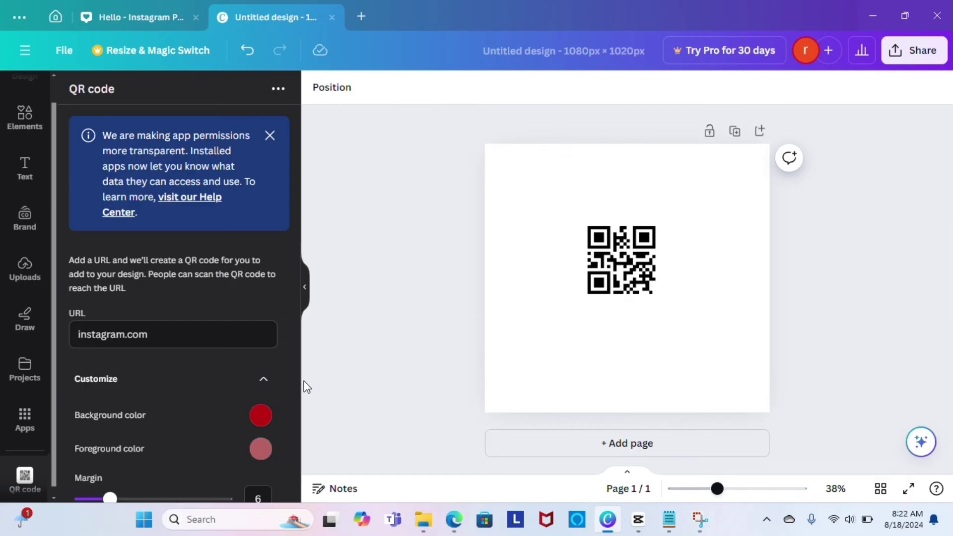
- Generate the QR code with the customized colors and reposition it on the page
scroll(228, 399, "down", 1)
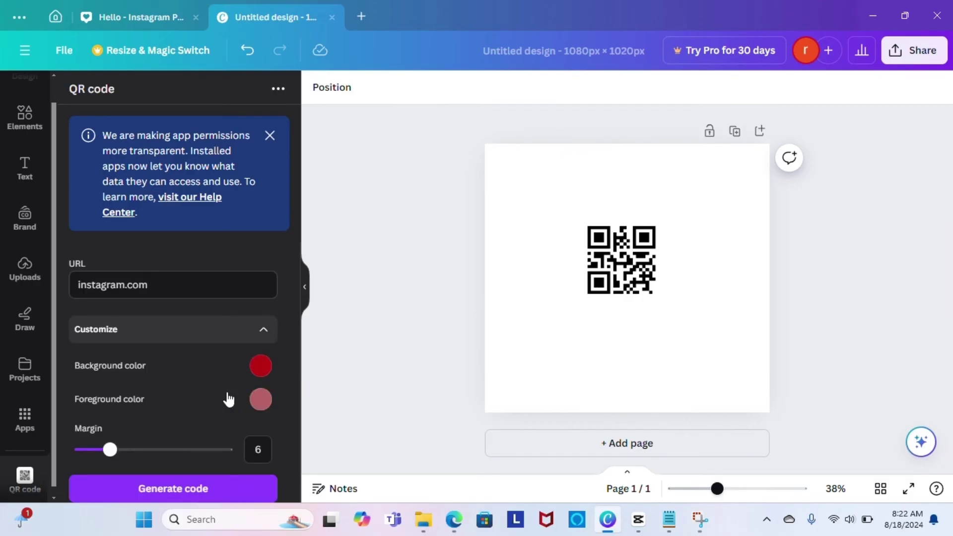
left_click(220, 492)
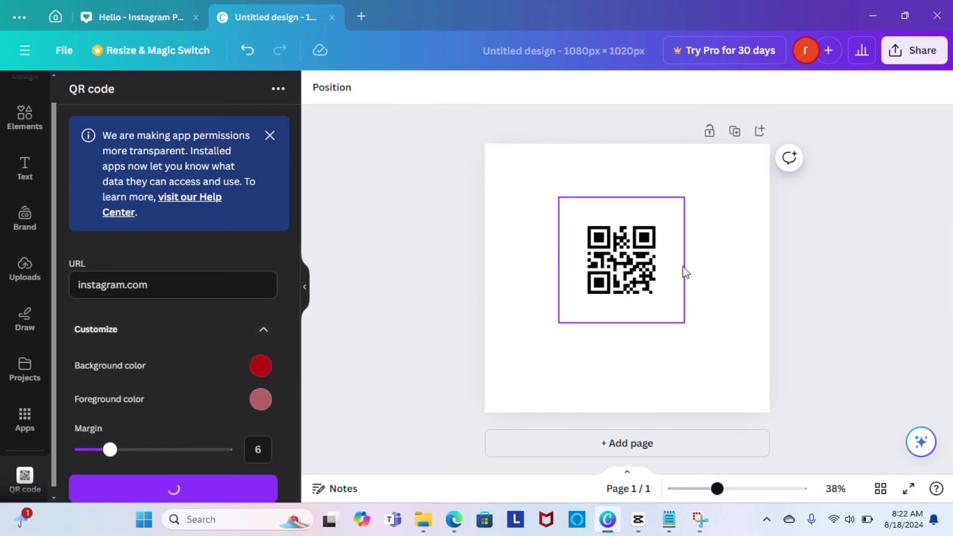
mouse_move(626, 289)
left_mouse_down()
mouse_move(621, 262)
mouse_move(631, 272)
left_mouse_up()
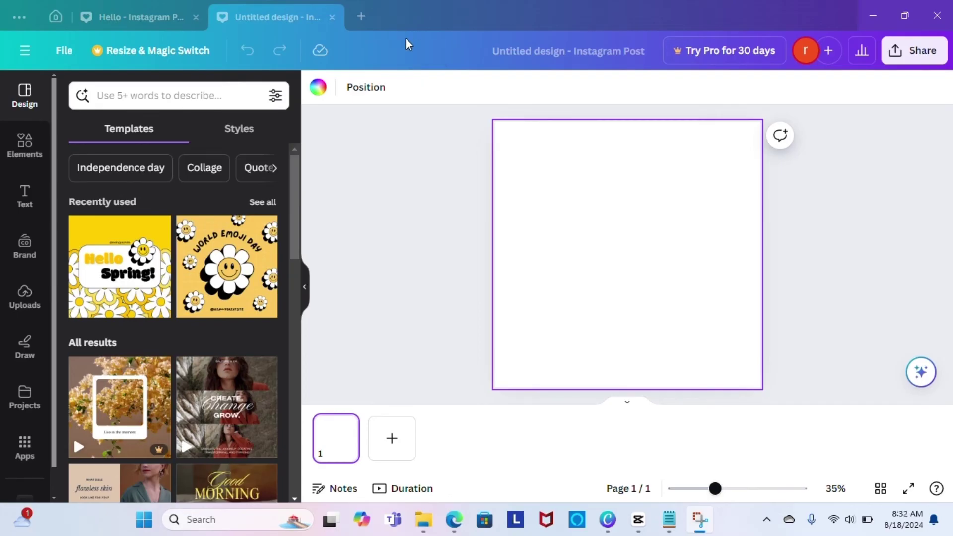
- Add the recently used yellow sparkles and pink cake graphics to the Instagram post, with the cake to the lower right of the sparkles
left_click(24, 145)
left_click(179, 101)
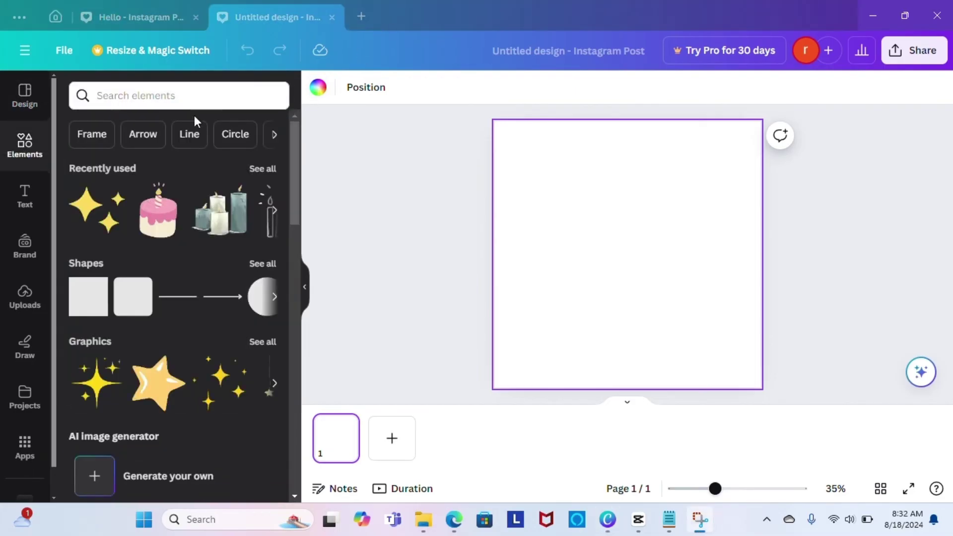
left_click(141, 197)
left_click_drag(666, 255, 641, 221)
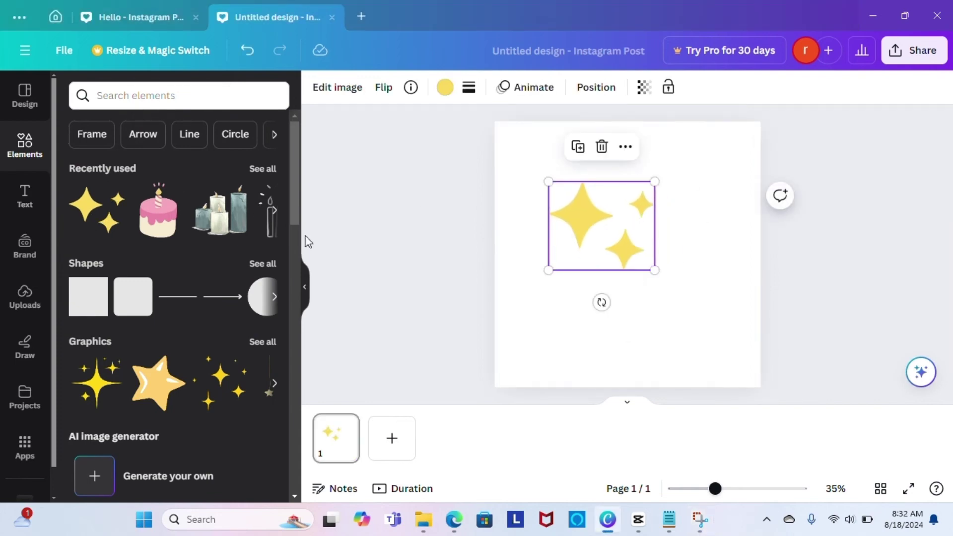
left_click(158, 211)
left_click_drag(617, 277, 688, 310)
left_click(622, 243)
- Add a heading reading "hello" beneath the sparkles, beside the cake
left_click(28, 199)
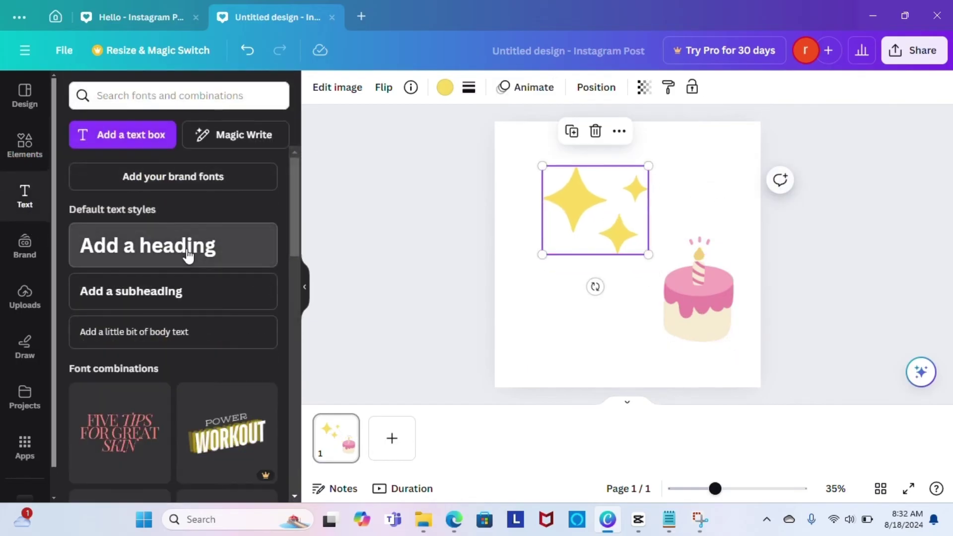
left_click(192, 249)
type("hello")
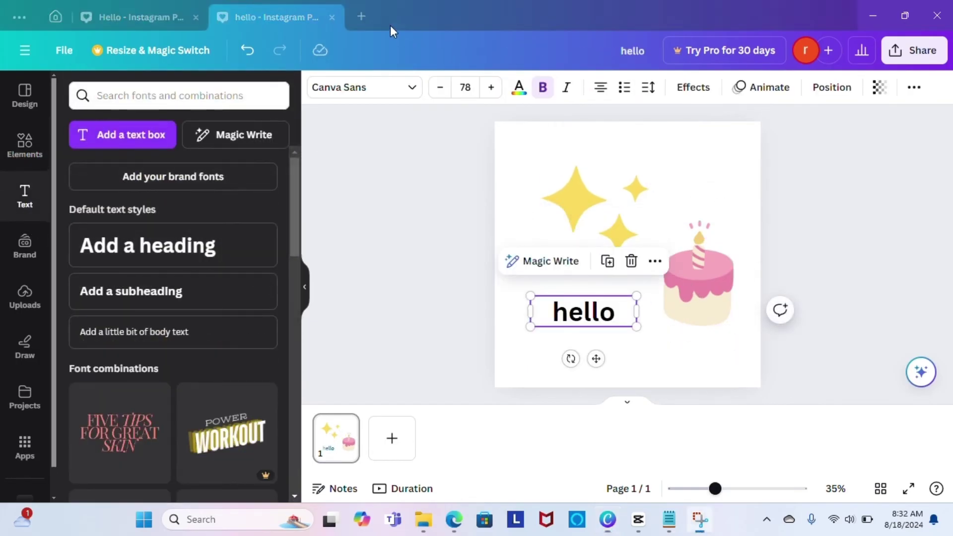
key("Escape")
- Group the sparkles, cake and hello text, ungroup them, and group them again
left_click_drag(528, 147, 743, 373)
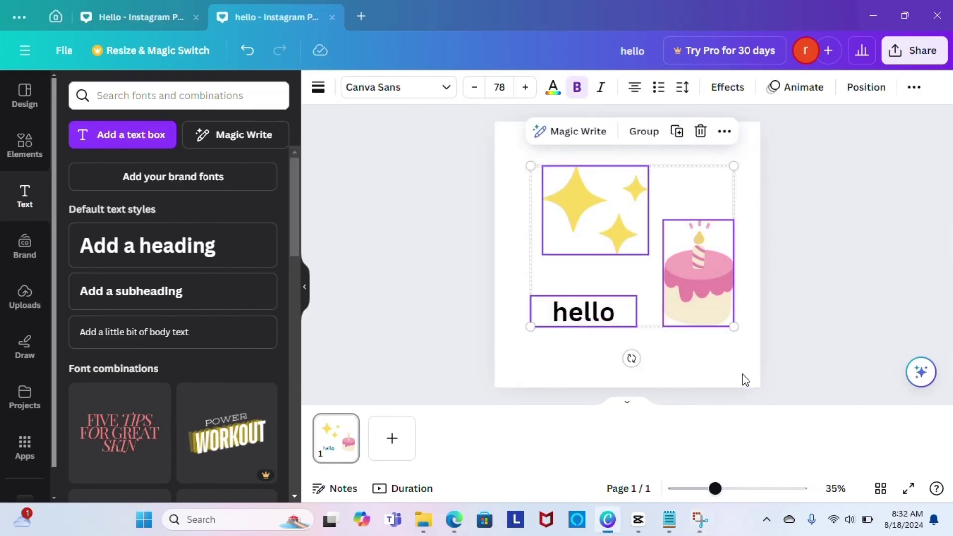
left_click(644, 132)
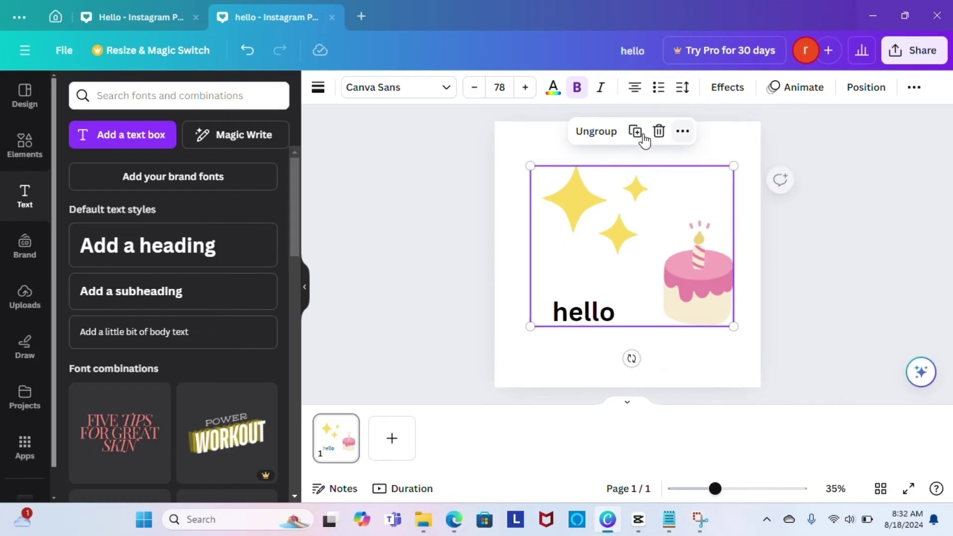
left_click(590, 137)
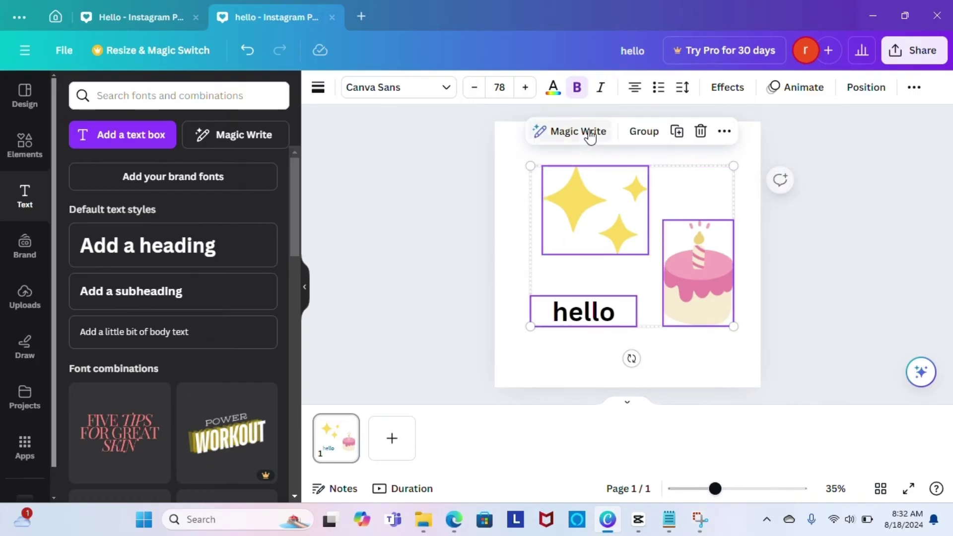
left_click(646, 136)
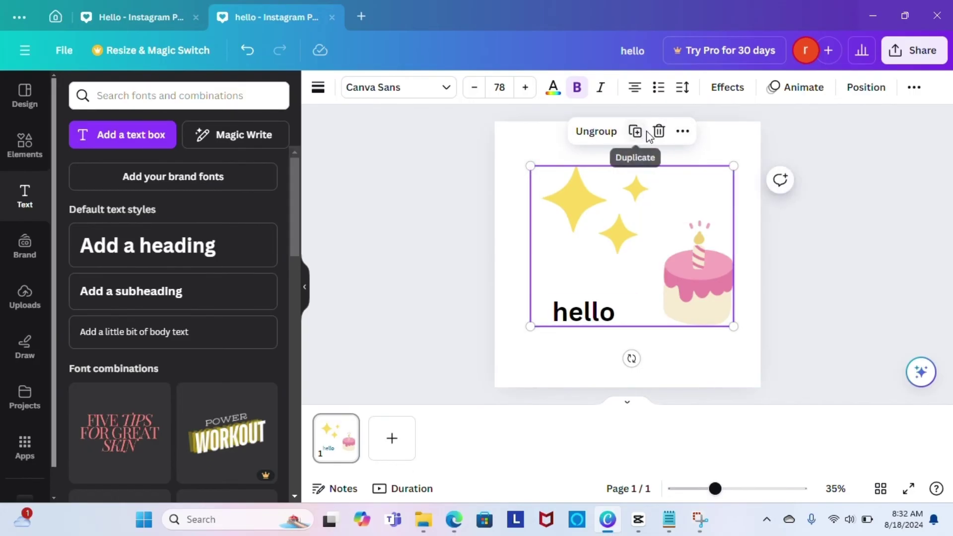
left_click(524, 144)
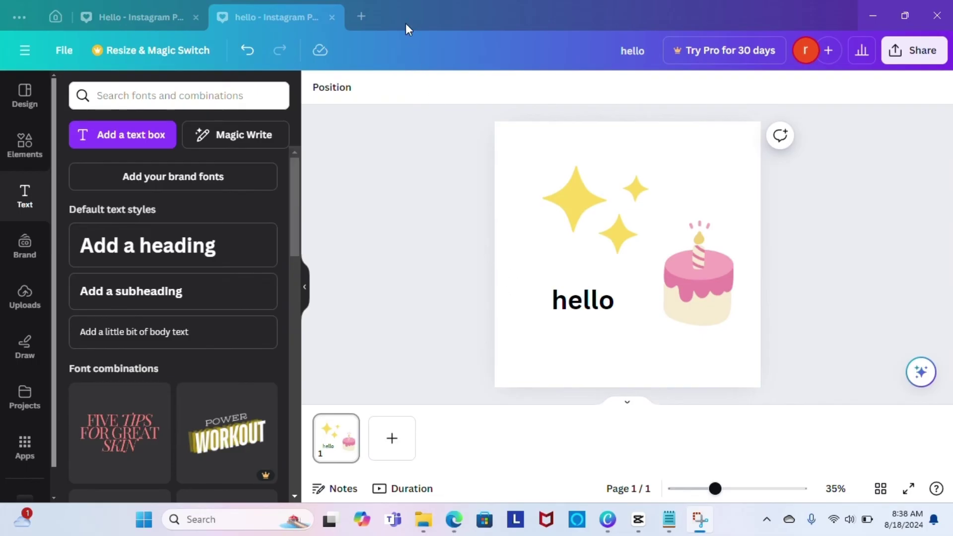
- Move the hello text slightly down to line up with the sparkles' left edge and link it to the recent letter document
left_click(563, 302)
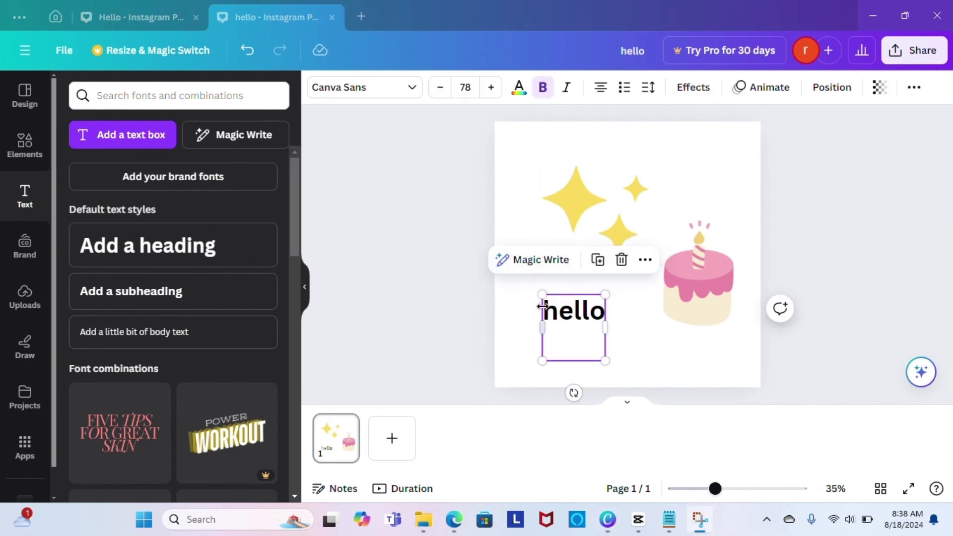
left_click(563, 315)
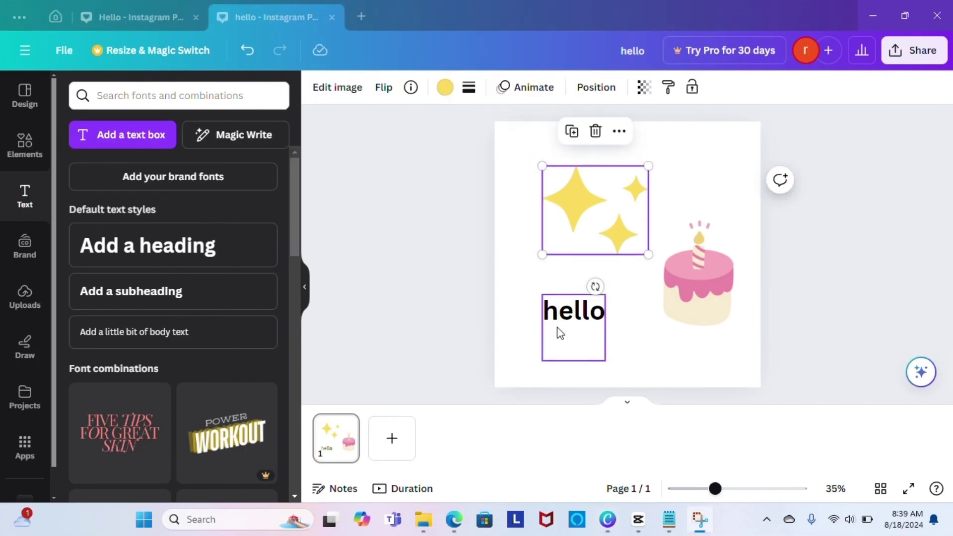
left_click(544, 343)
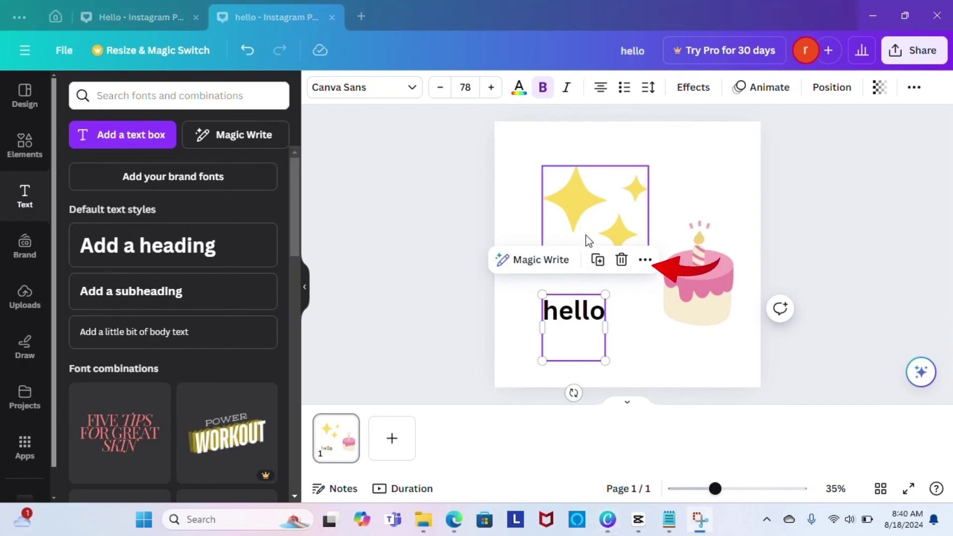
left_click(646, 262)
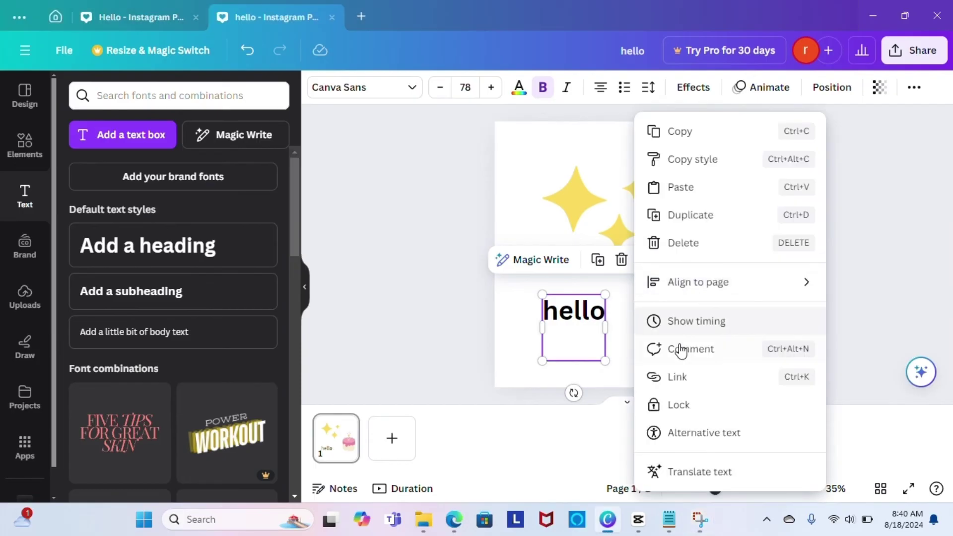
left_click(680, 381)
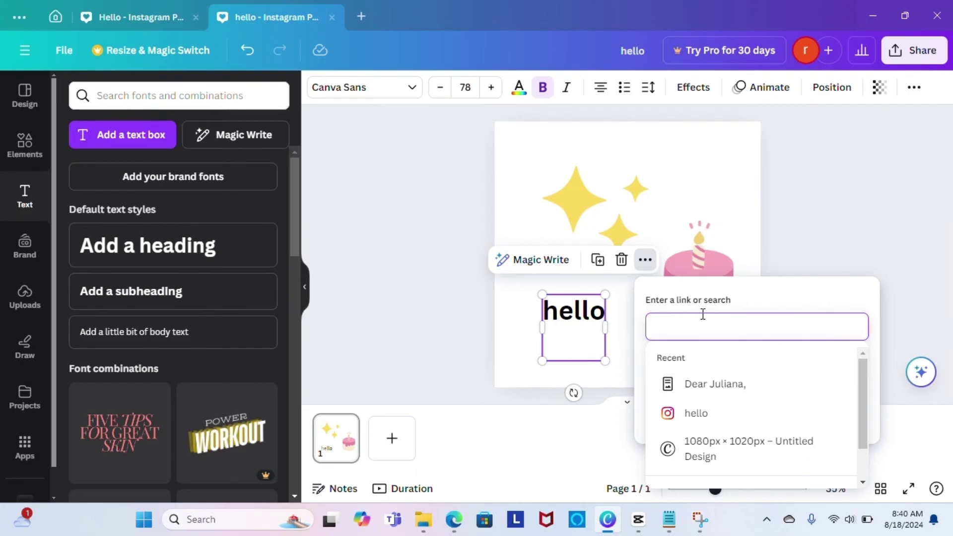
left_click(735, 392)
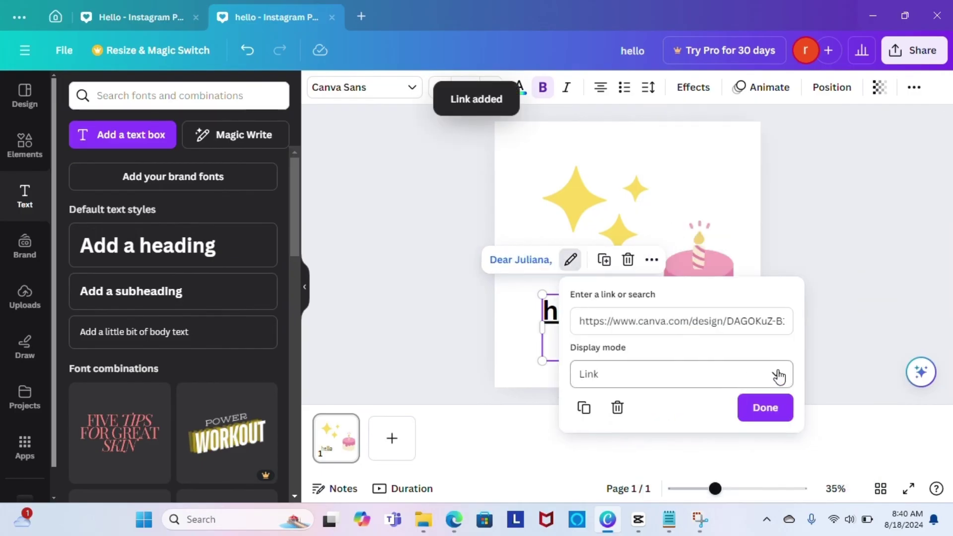
left_click(765, 409)
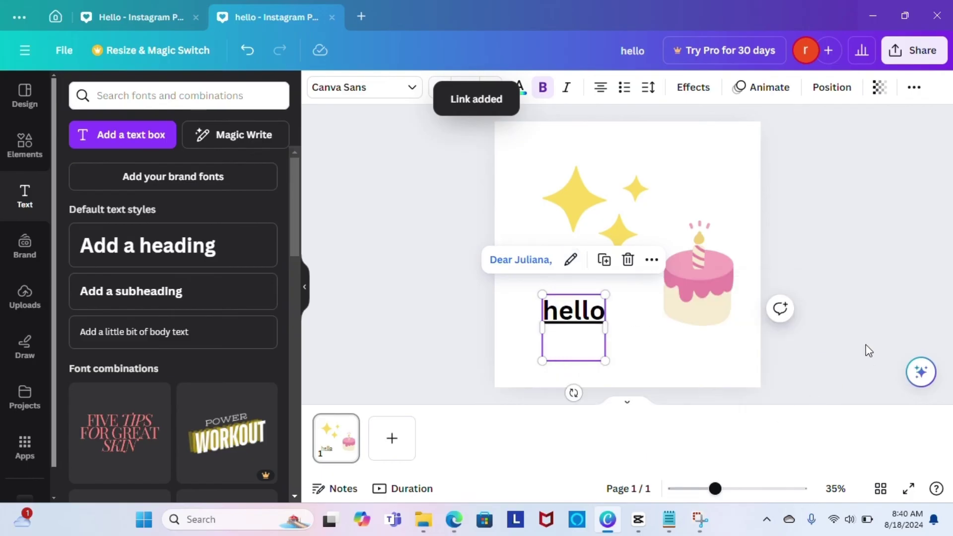
- Reselect the hello text and open the design it links to
left_click(390, 333)
left_click(588, 320)
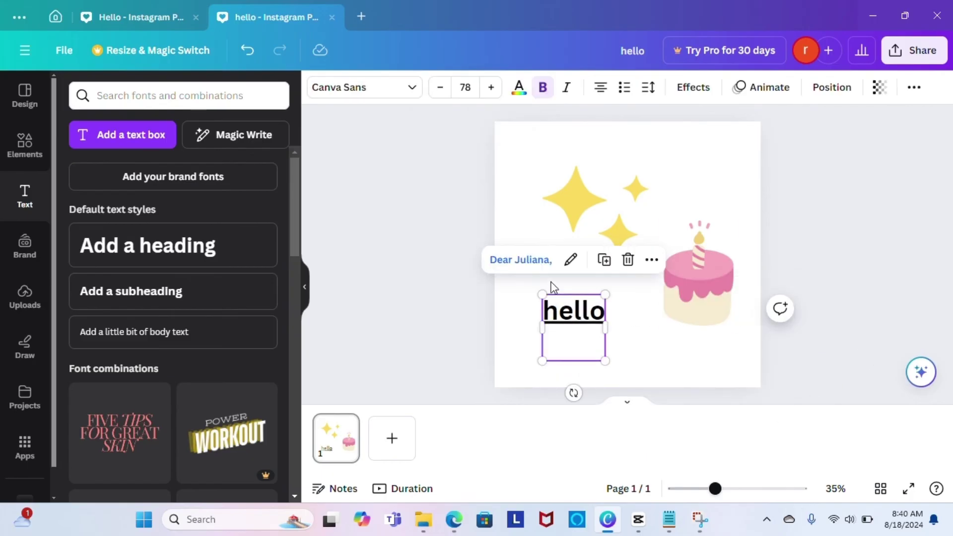
left_click(513, 265)
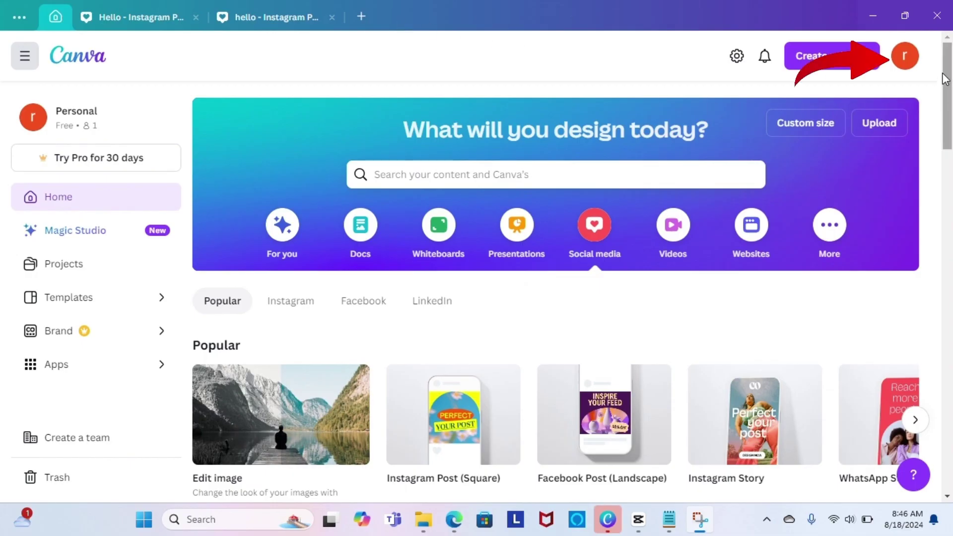
- Open the account's login and security settings and view the options for signing out everywhere, downloading designs and deleting the account
left_click(905, 60)
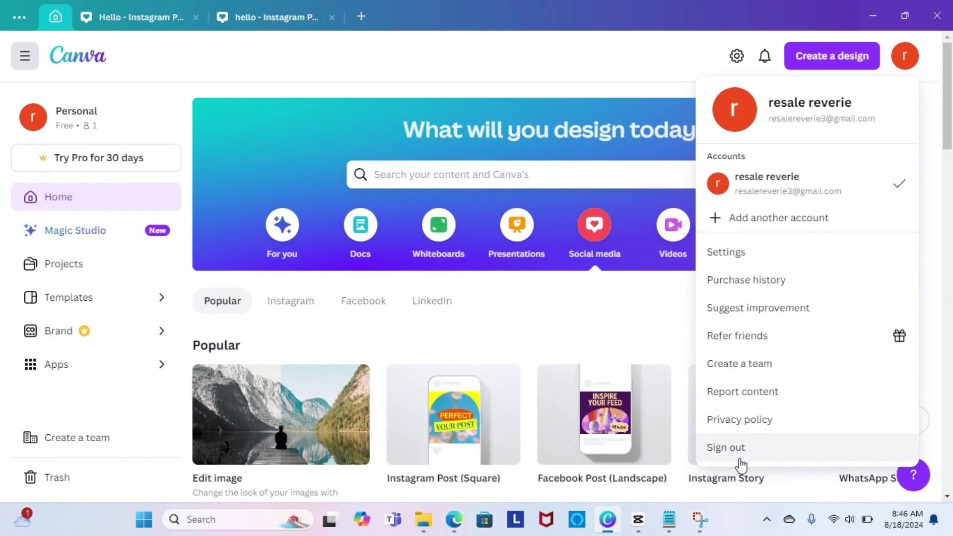
left_click(405, 36)
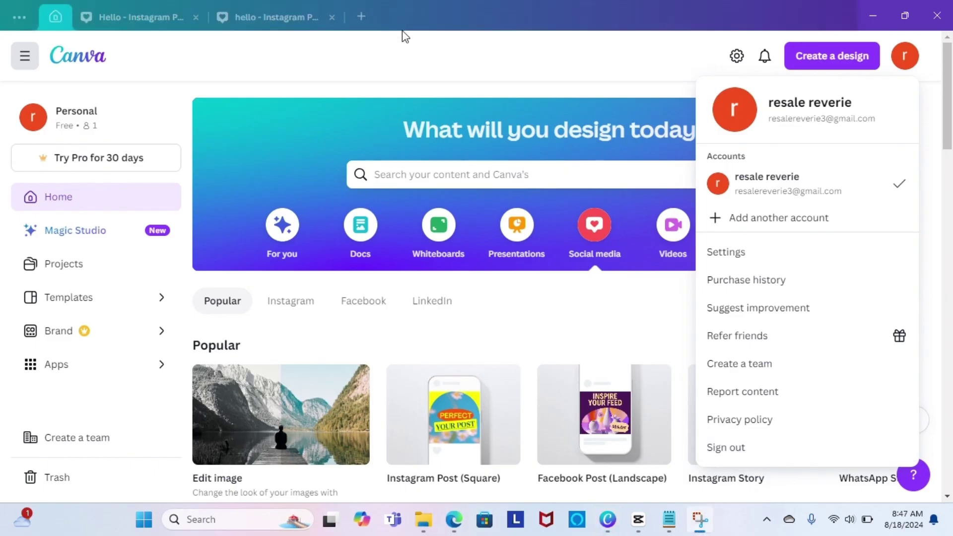
left_click(765, 256)
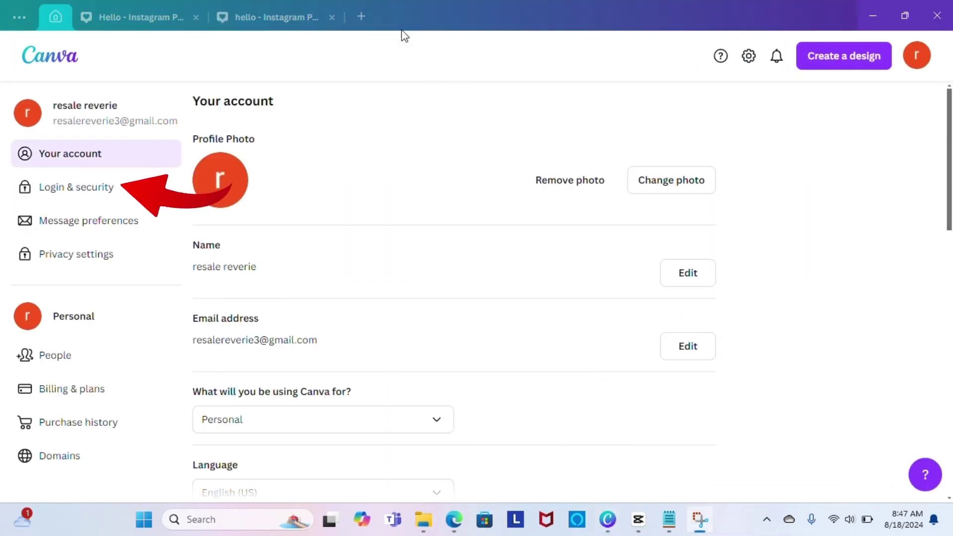
left_click(125, 196)
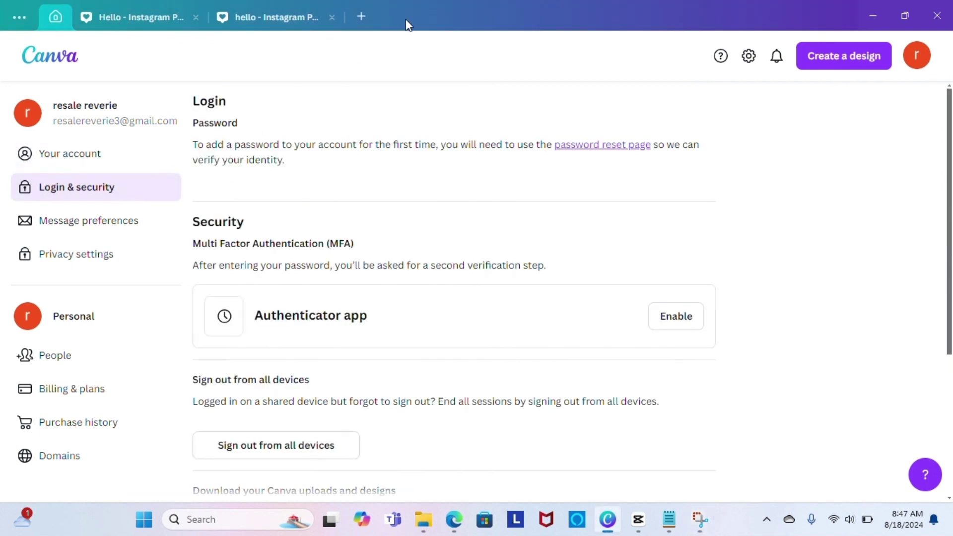
left_click_drag(951, 184, 952, 383)
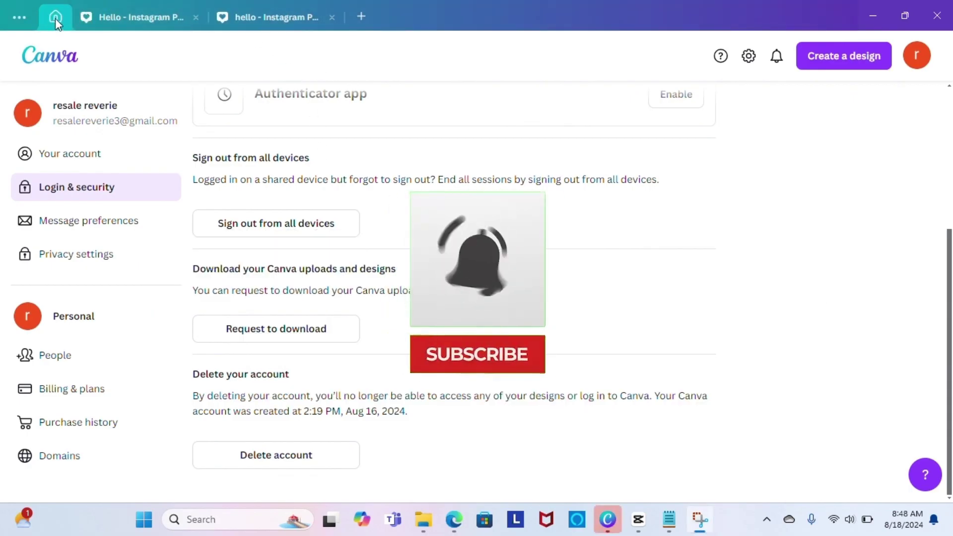
- Switch to the yellow daisy Instagram post reading "How to use Canva on Computer"
left_click(130, 20)
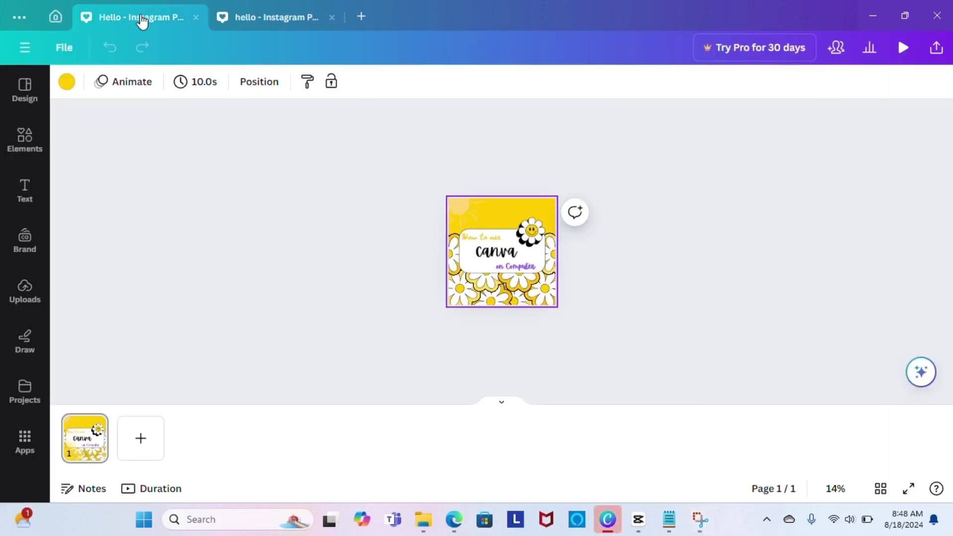